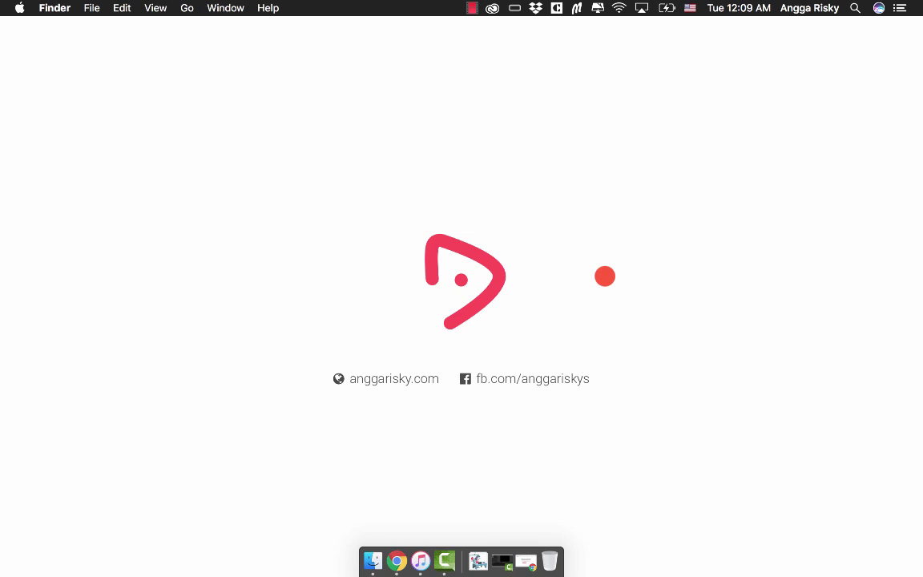
Bring Chrome forward on the protopie.io homepage and browse its top sections.
{"action": "left_click", "coordinate": [396, 560]}
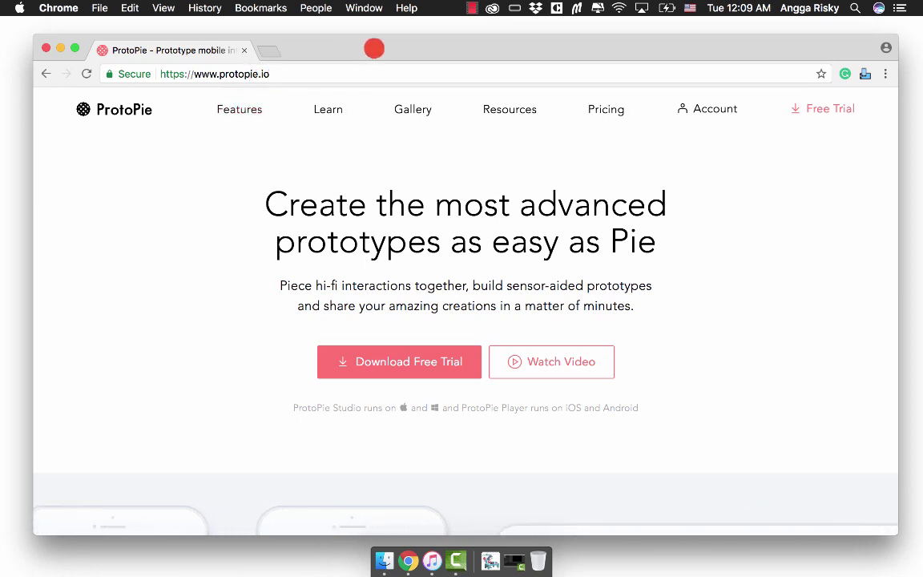
{"action": "left_click_drag", "start_coordinate": [374, 49], "coordinate": [368, 50]}
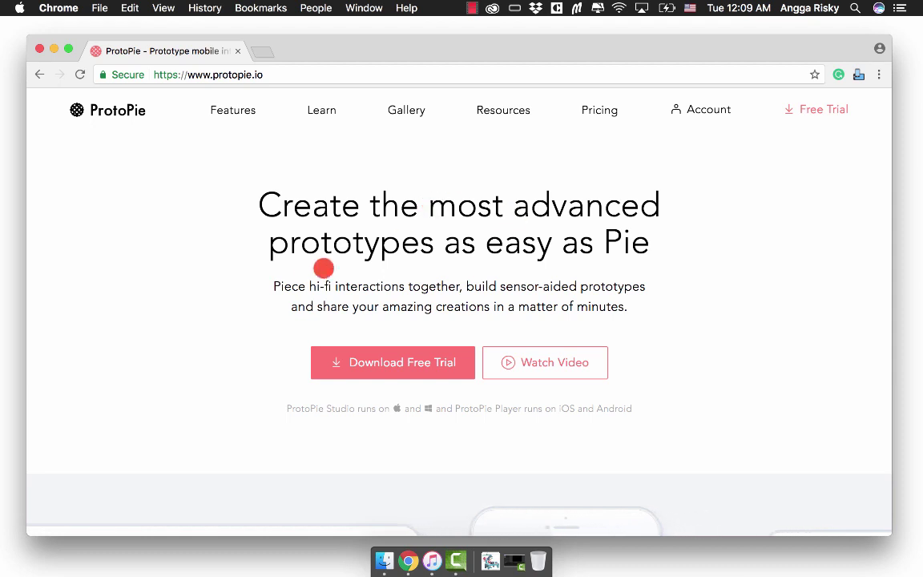
{"action": "scroll", "coordinate": [221, 289], "scroll_direction": "down", "scroll_amount": 1}
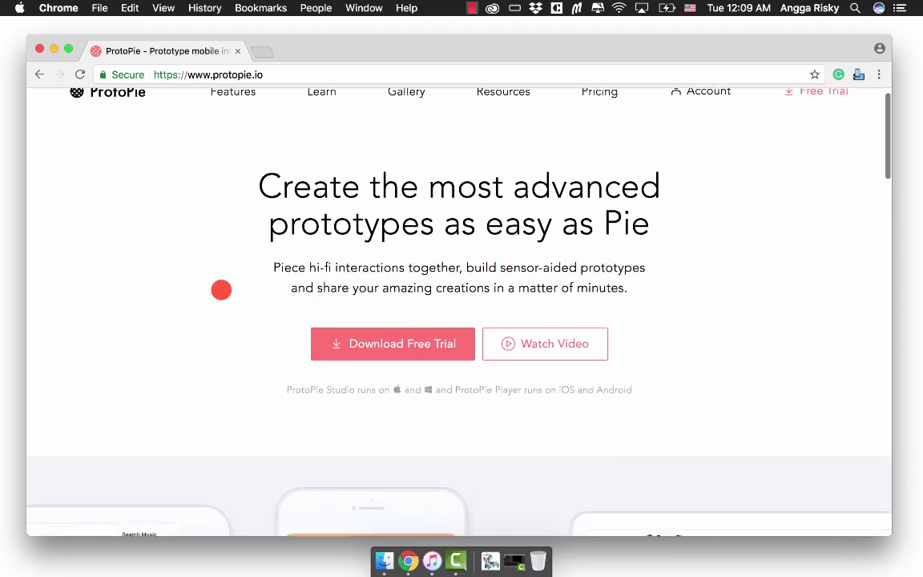
{"action": "scroll", "coordinate": [222, 289], "scroll_direction": "up", "scroll_amount": 1}
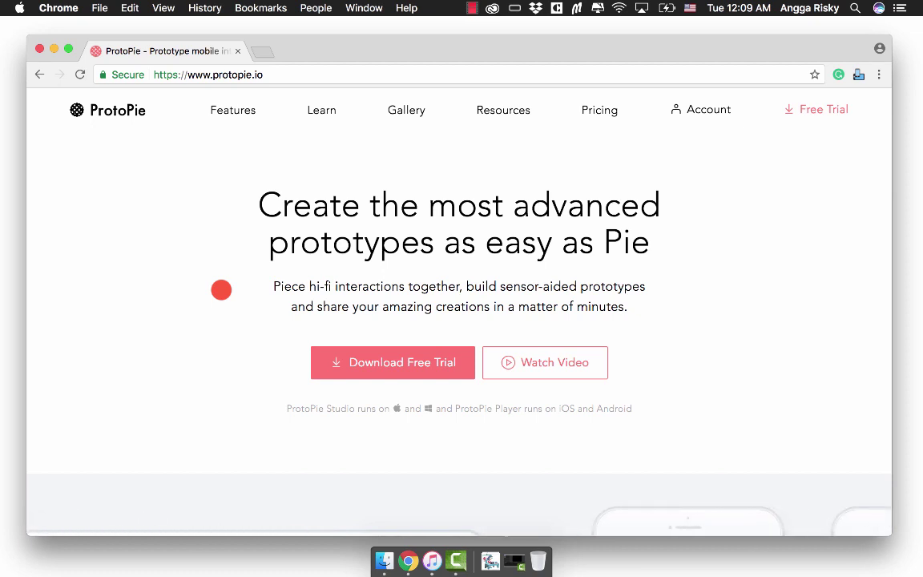
{"action": "scroll", "coordinate": [221, 290], "scroll_direction": "down", "scroll_amount": 1}
{"action": "scroll", "coordinate": [221, 289], "scroll_direction": "up", "scroll_amount": 1}
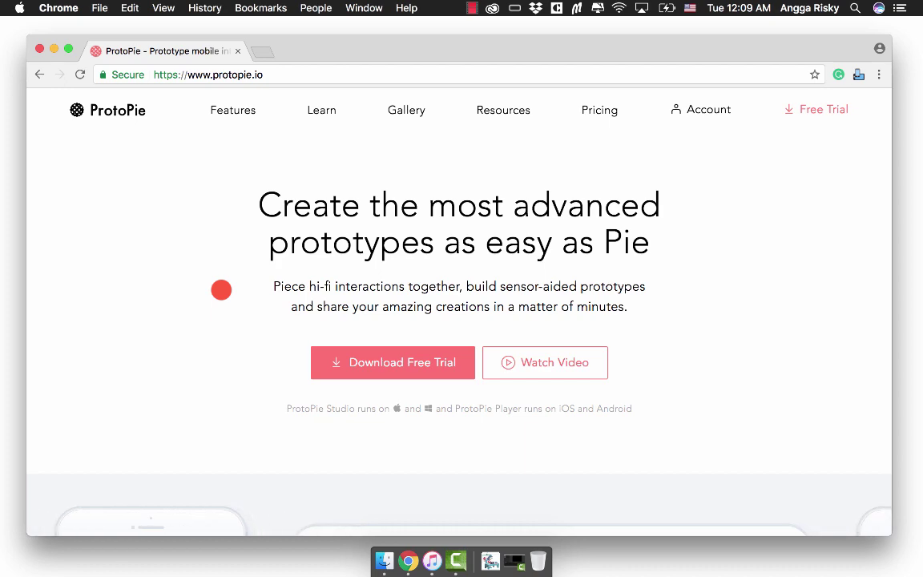
{"action": "scroll", "coordinate": [221, 290], "scroll_direction": "down", "scroll_amount": 1}
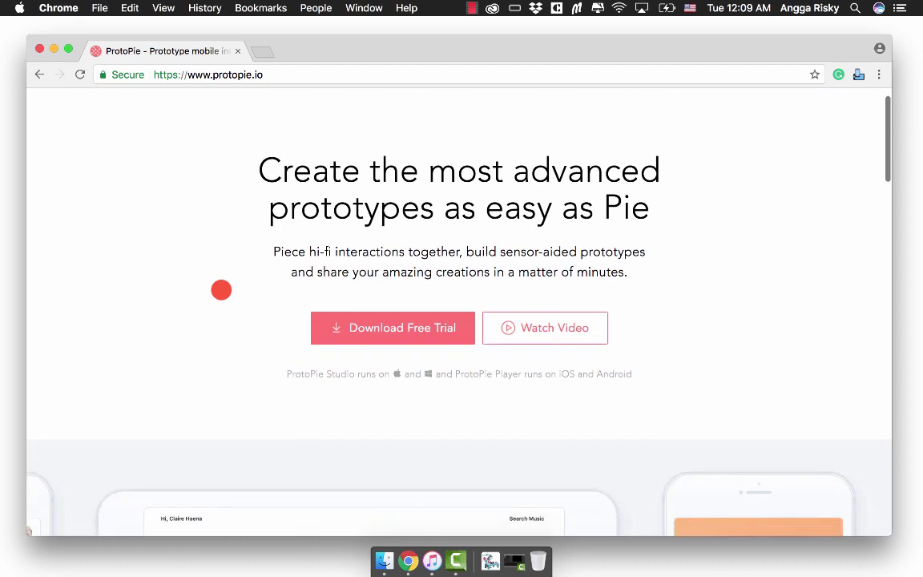
{"action": "scroll", "coordinate": [221, 289], "scroll_direction": "down", "scroll_amount": 15}
{"action": "scroll", "coordinate": [222, 293], "scroll_direction": "up", "scroll_amount": 4}
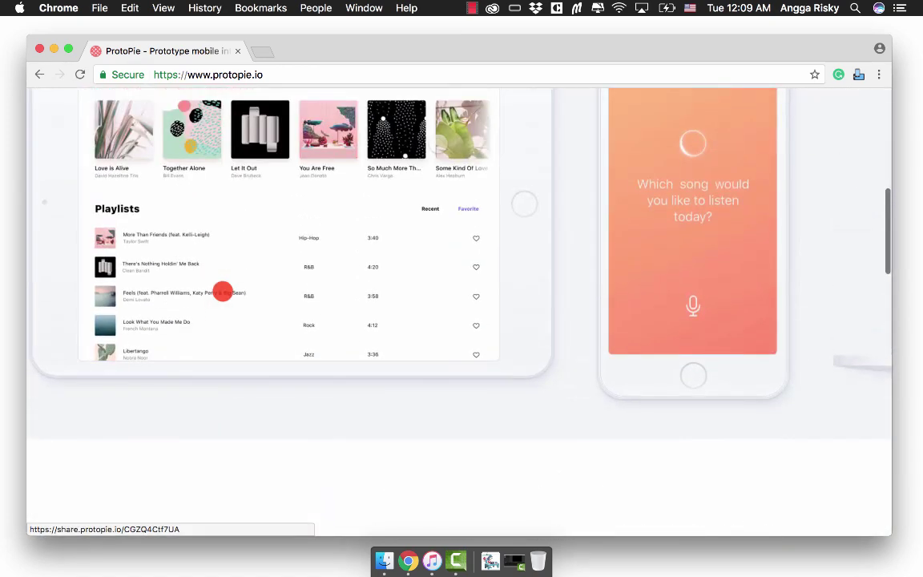
{"action": "scroll", "coordinate": [223, 292], "scroll_direction": "up", "scroll_amount": 3}
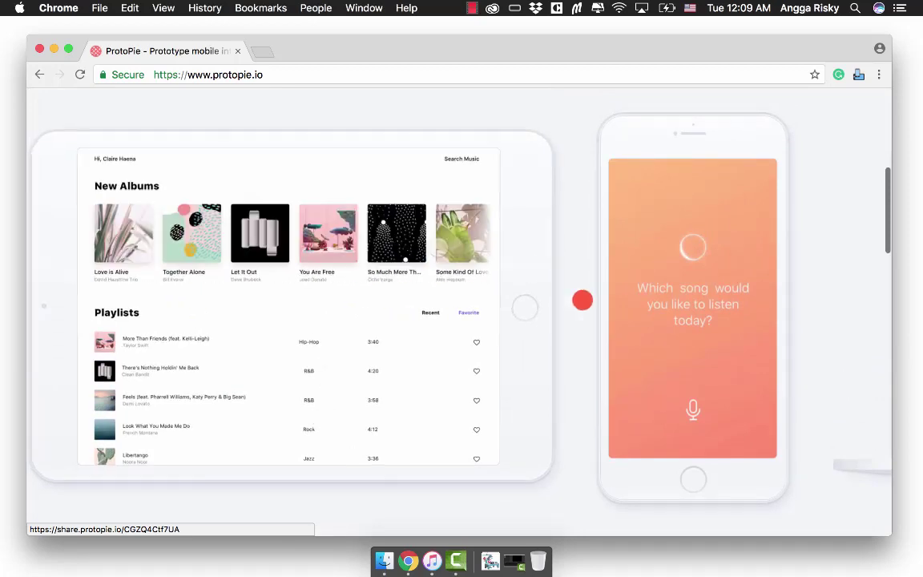
Scroll further down the ProtoPie homepage, return to the top, and bring up Launchpad.
{"action": "scroll", "coordinate": [582, 300], "scroll_direction": "down", "scroll_amount": 8}
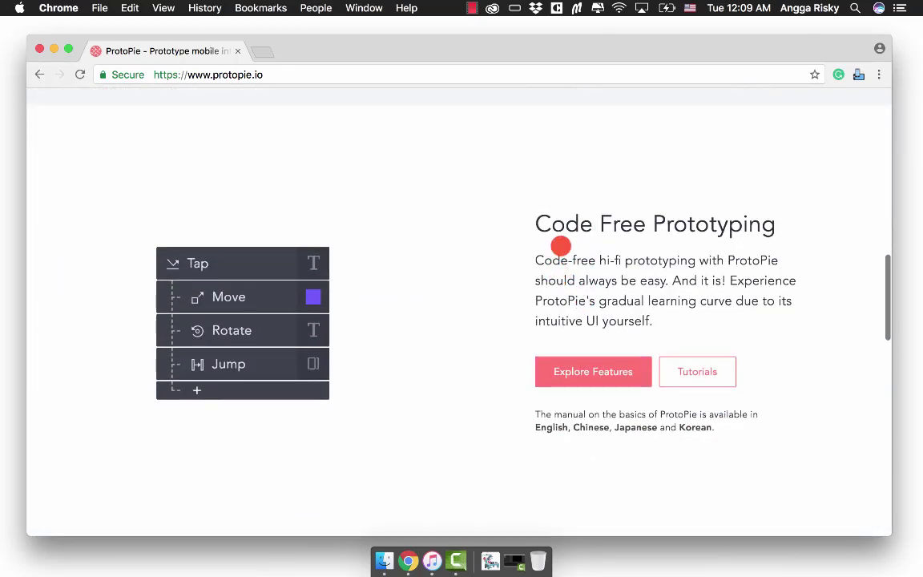
{"action": "scroll", "coordinate": [495, 314], "scroll_direction": "down", "scroll_amount": 5}
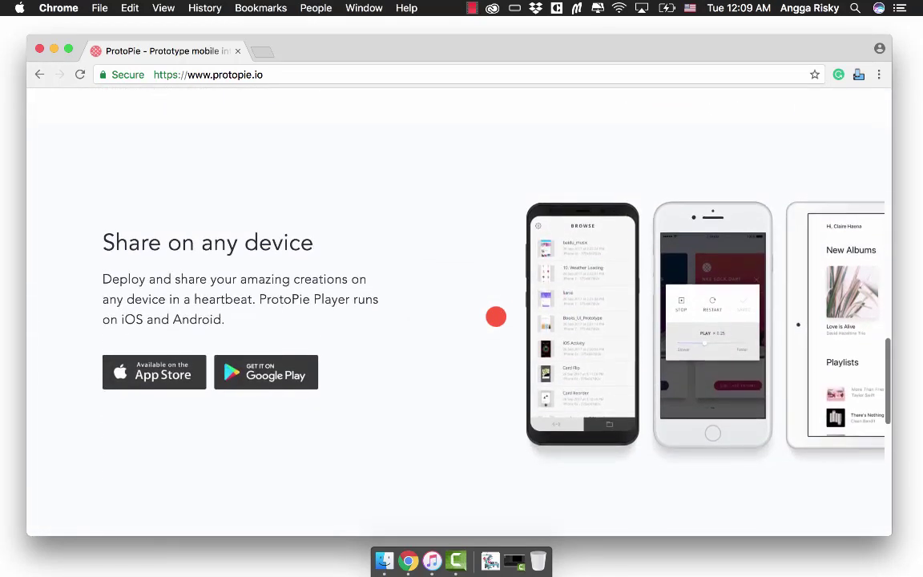
{"action": "scroll", "coordinate": [496, 316], "scroll_direction": "down", "scroll_amount": 1}
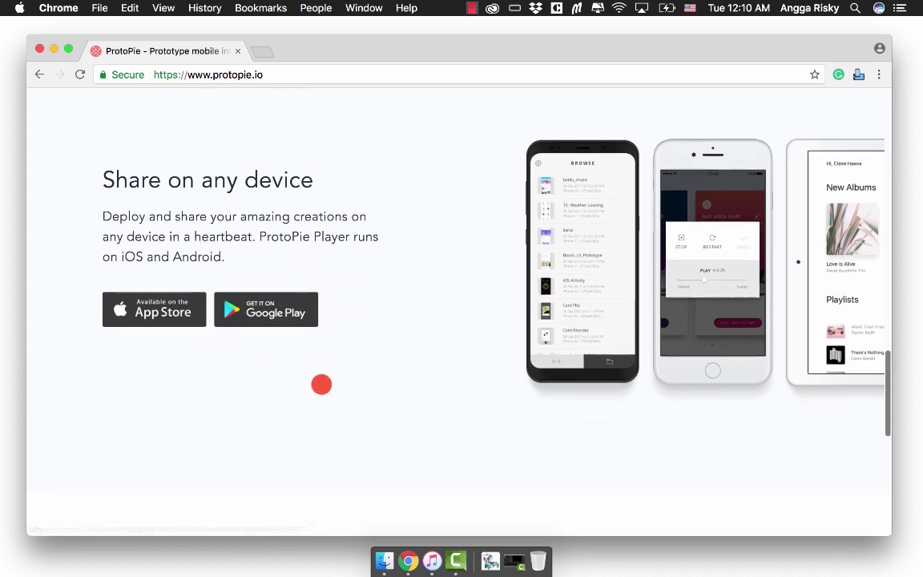
{"action": "scroll", "coordinate": [320, 383], "scroll_direction": "down", "scroll_amount": 10}
{"action": "scroll", "coordinate": [322, 384], "scroll_direction": "up", "scroll_amount": 1}
{"action": "scroll", "coordinate": [321, 385], "scroll_direction": "down", "scroll_amount": 4}
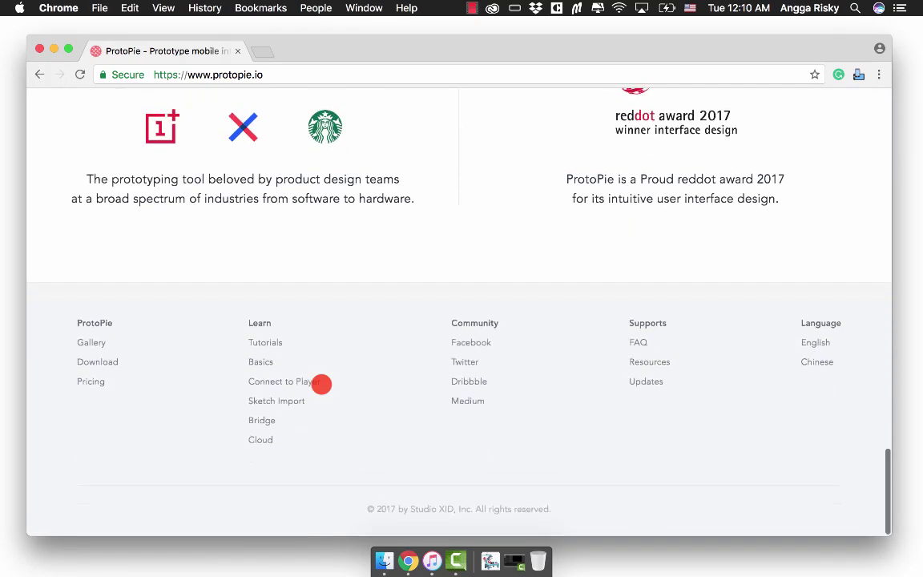
{"action": "scroll", "coordinate": [321, 384], "scroll_direction": "up", "scroll_amount": 5}
{"action": "scroll", "coordinate": [208, 313], "scroll_direction": "up", "scroll_amount": 2}
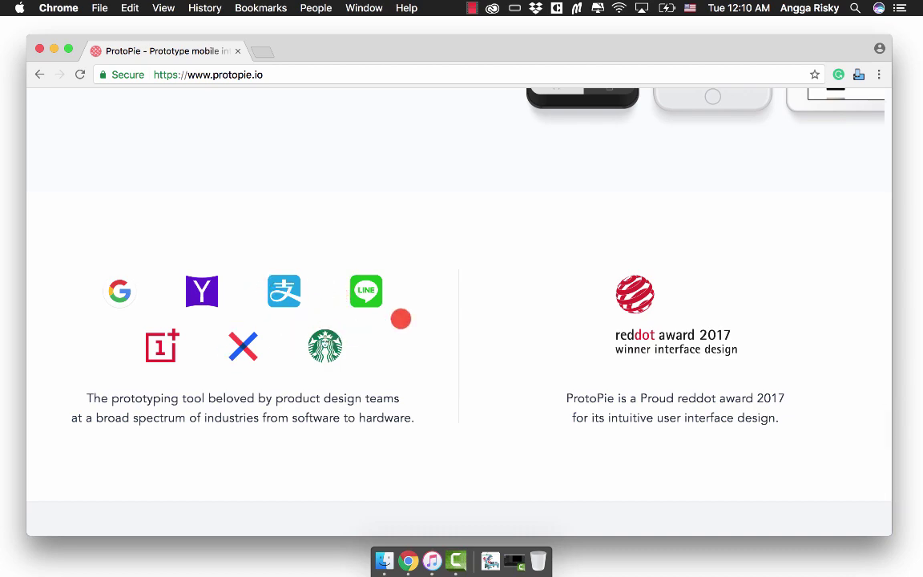
{"action": "scroll", "coordinate": [402, 315], "scroll_direction": "up", "scroll_amount": 20}
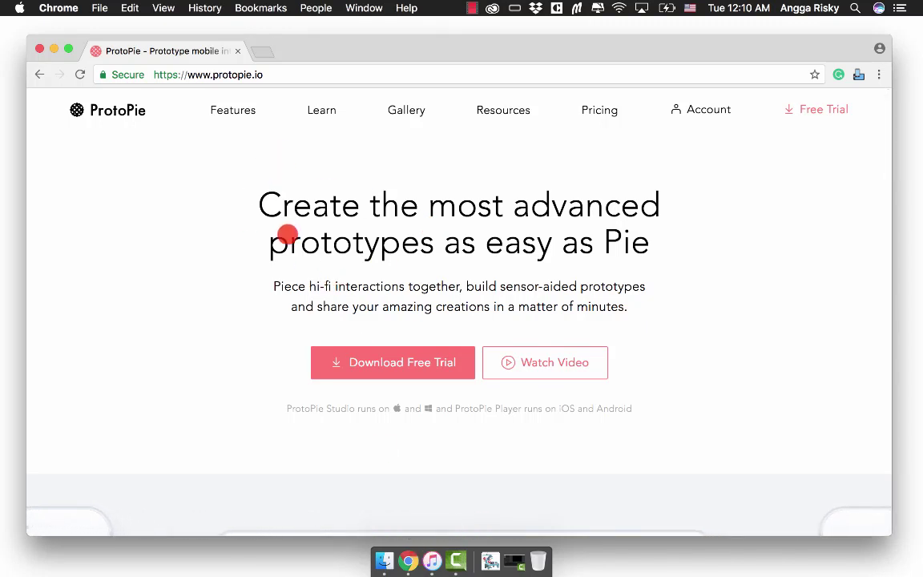
{"action": "key", "text": "F4"}
Launch ProtoPie Studio and minimize Chrome, leaving the welcome window in view.
{"action": "left_click", "coordinate": [347, 352]}
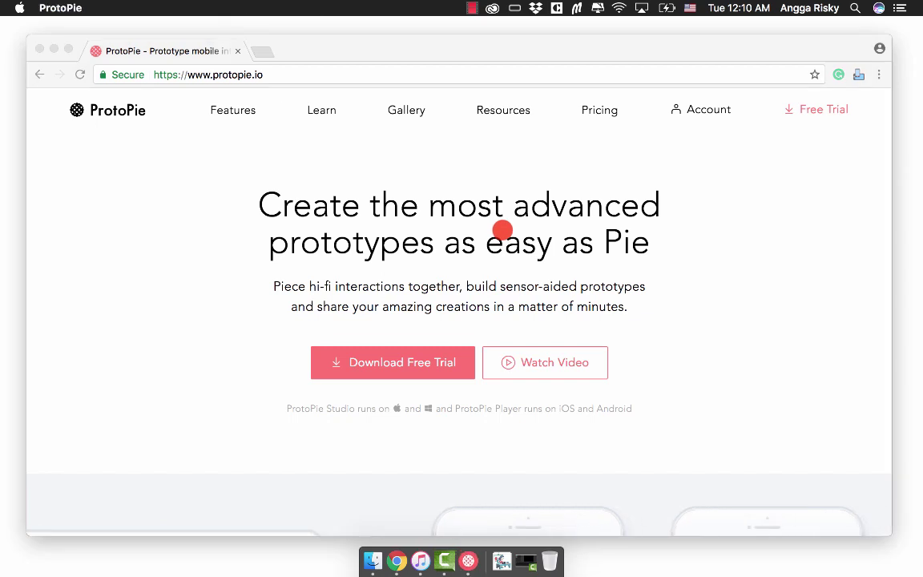
{"action": "key", "text": "shift+super+2"}
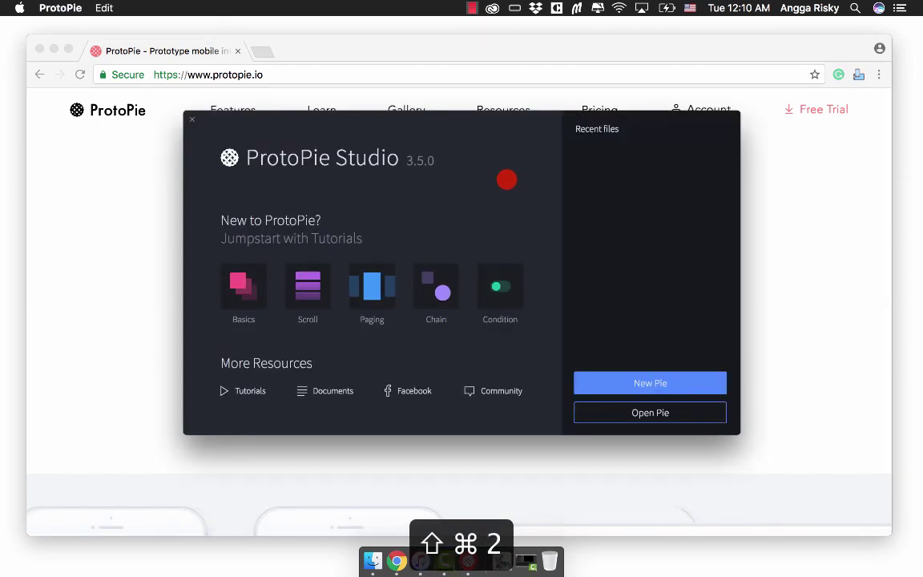
{"action": "left_click_drag", "start_coordinate": [487, 129], "coordinate": [486, 134]}
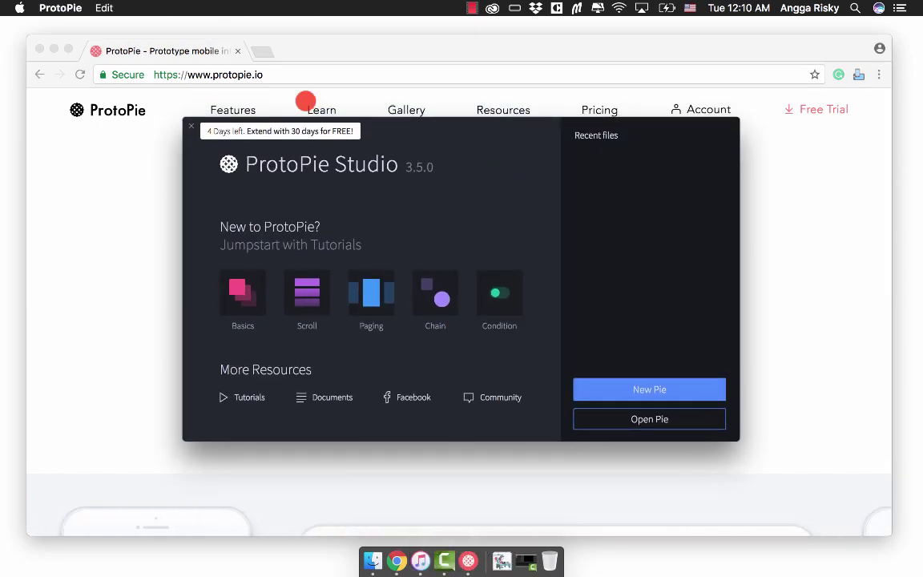
{"action": "left_click", "coordinate": [54, 50]}
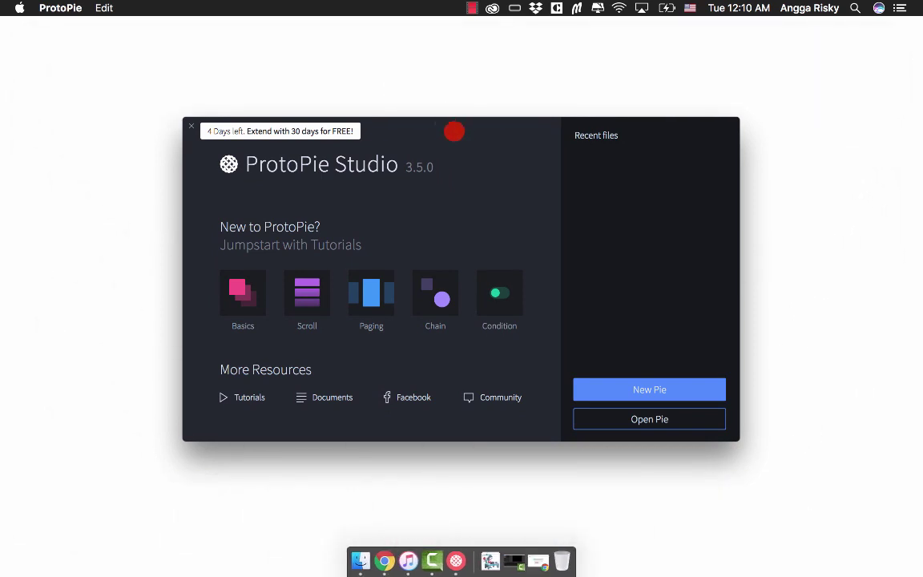
{"action": "left_click_drag", "start_coordinate": [454, 130], "coordinate": [458, 123]}
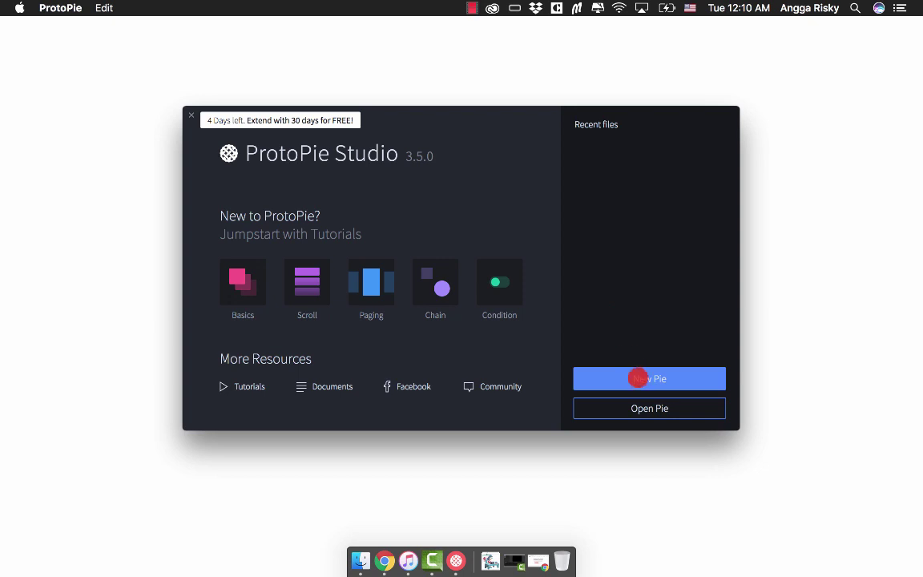
Create a new blank pie, dismiss the log-in prompt, and close the Preview window.
{"action": "left_click", "coordinate": [638, 379]}
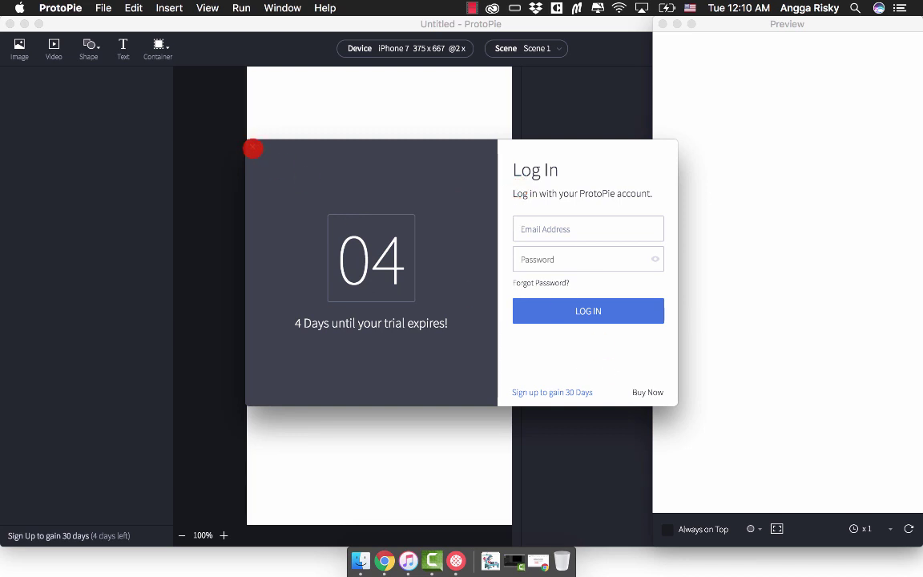
{"action": "left_click", "coordinate": [253, 148]}
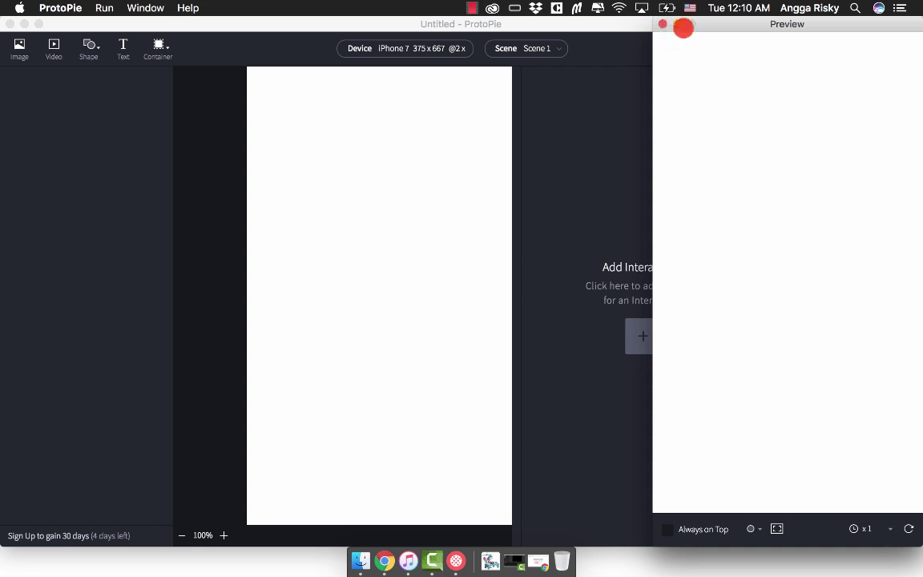
{"action": "left_click", "coordinate": [661, 24]}
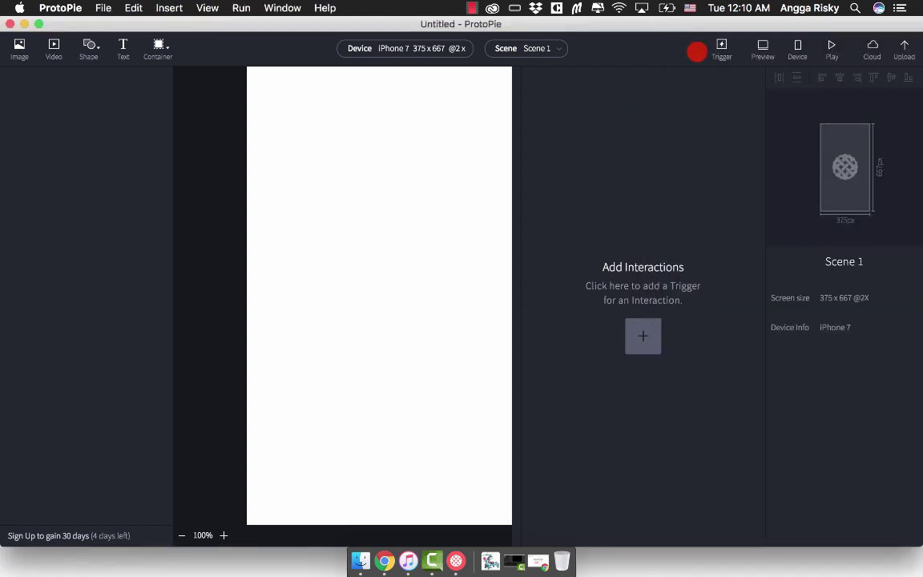
{"action": "left_click", "coordinate": [721, 48]}
{"action": "left_click", "coordinate": [762, 48]}
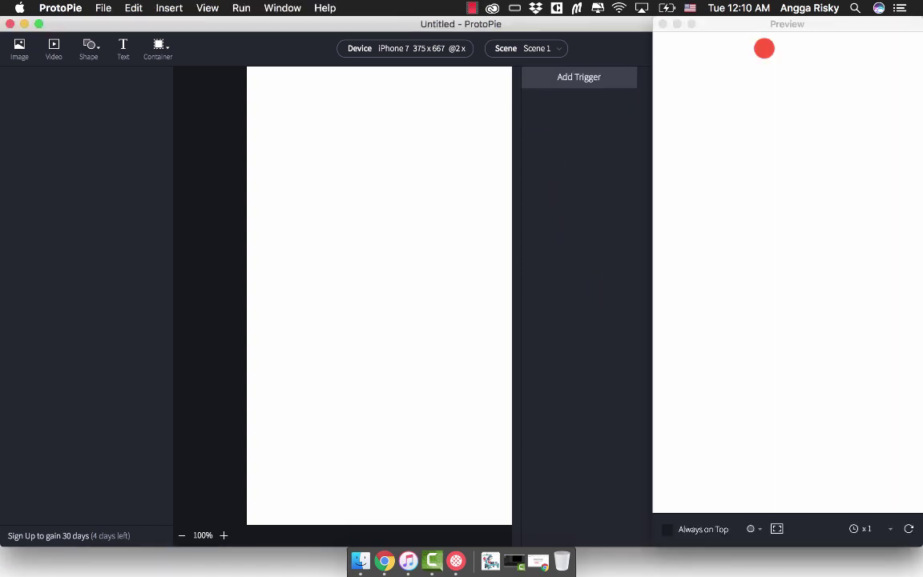
{"action": "left_click", "coordinate": [665, 24]}
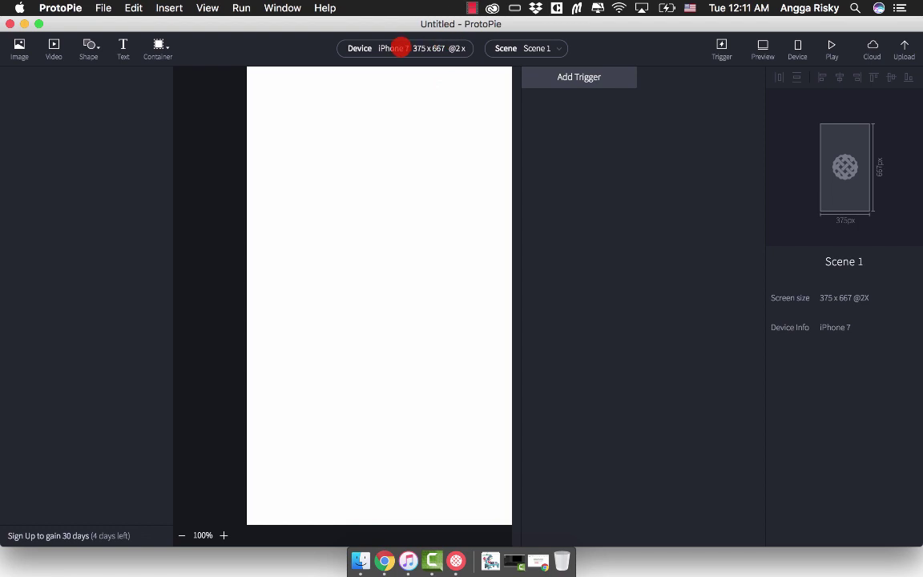
{"action": "left_click", "coordinate": [401, 48]}
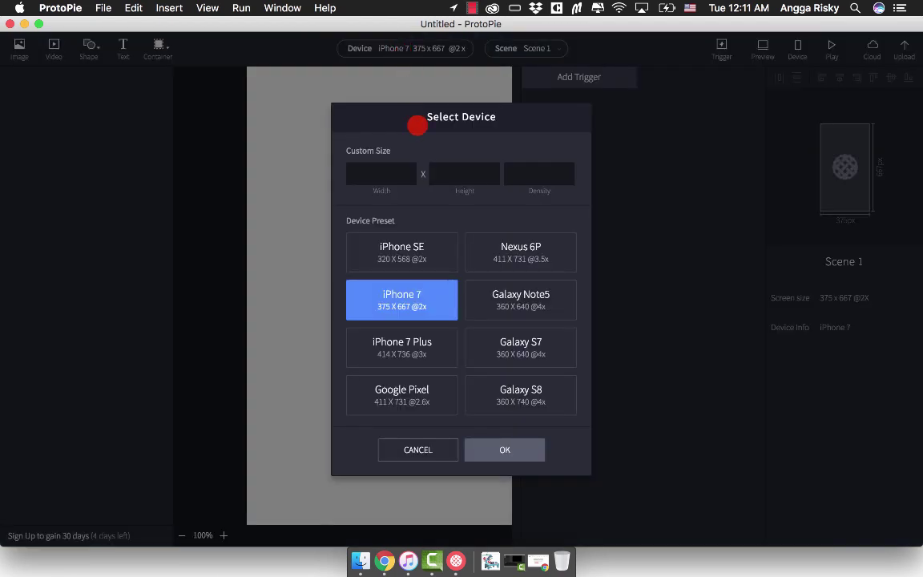
{"action": "left_click", "coordinate": [402, 178]}
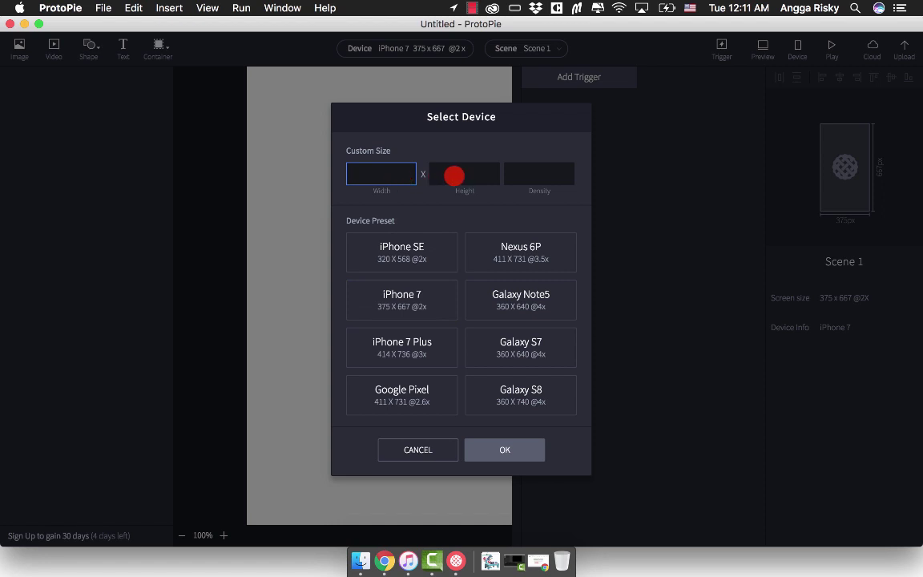
{"action": "left_click", "coordinate": [456, 176]}
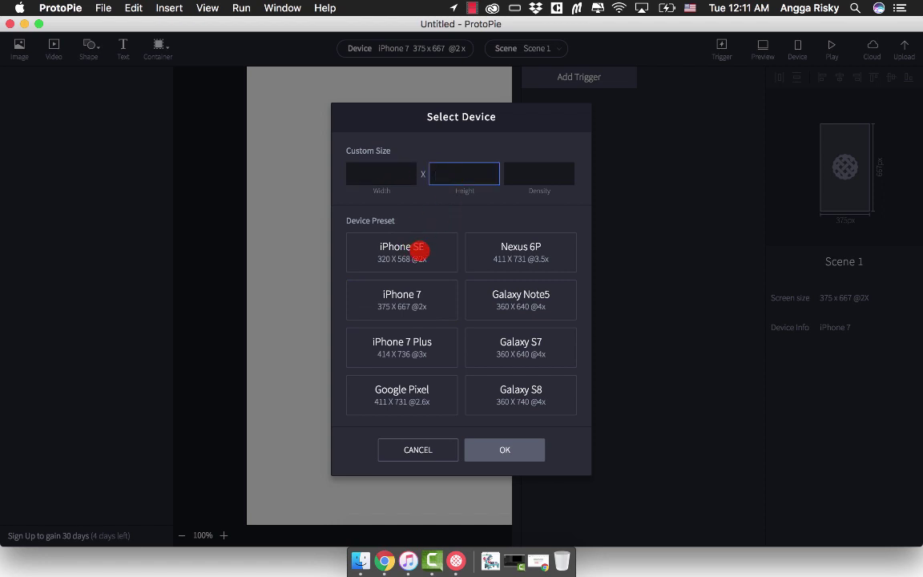
{"action": "left_click", "coordinate": [419, 251]}
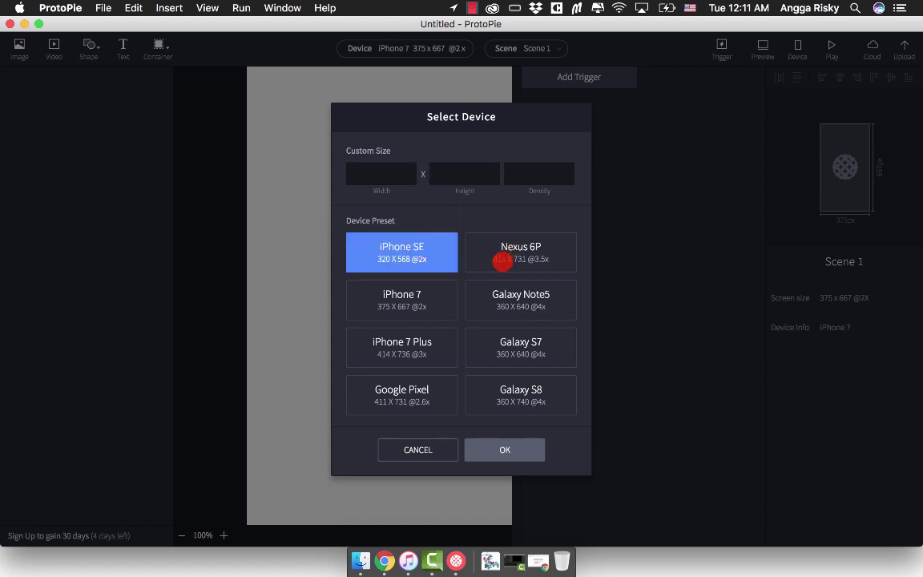
{"action": "left_click", "coordinate": [439, 306]}
{"action": "left_click", "coordinate": [435, 270]}
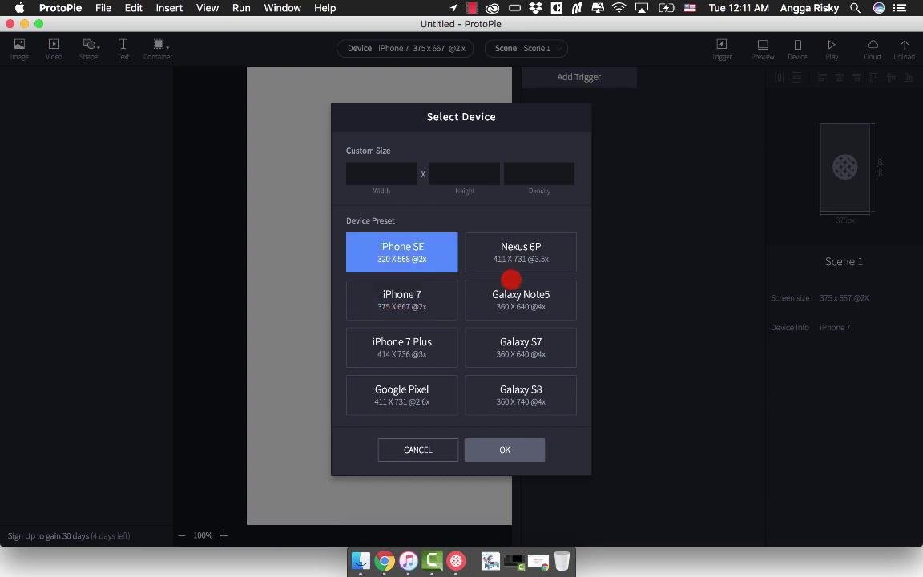
{"action": "left_click", "coordinate": [519, 295]}
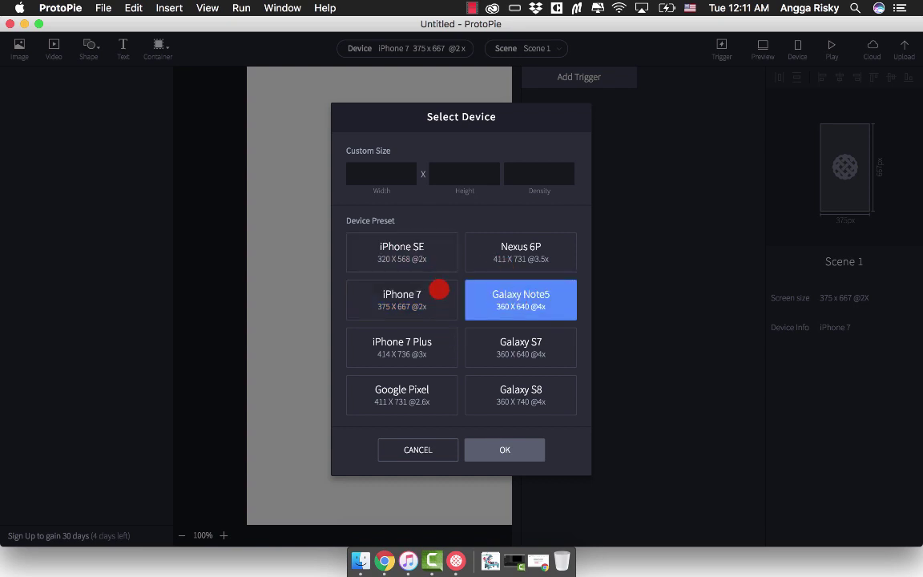
{"action": "left_click", "coordinate": [425, 255]}
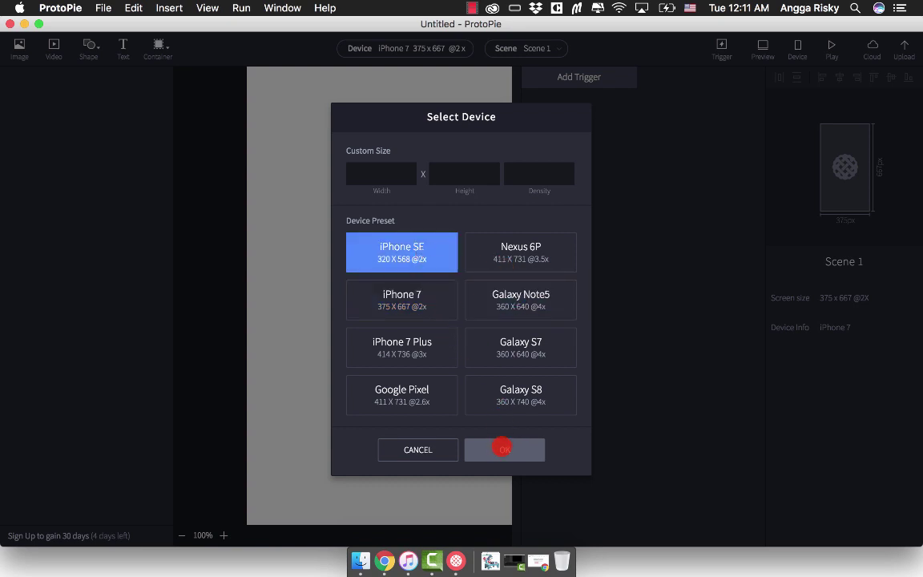
{"action": "left_click", "coordinate": [501, 448]}
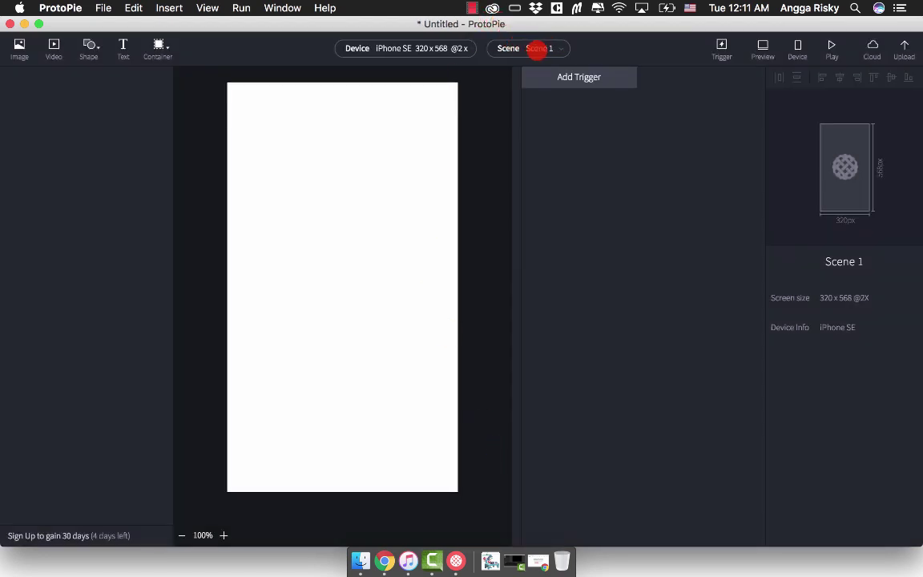
Add a new blank Scene 2 from the Scene list, then open Manage Scene.
{"action": "left_click", "coordinate": [545, 49]}
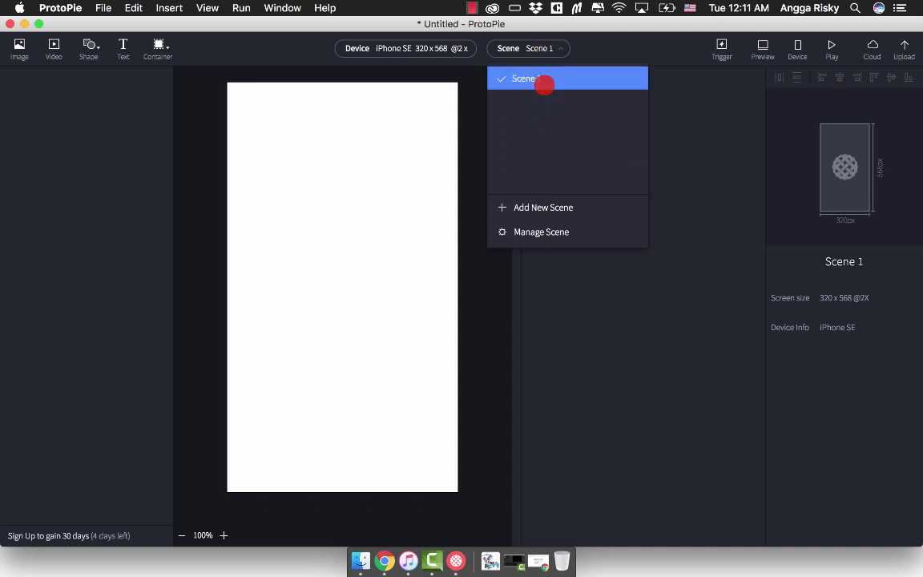
{"action": "left_click", "coordinate": [543, 78]}
{"action": "left_click", "coordinate": [538, 48]}
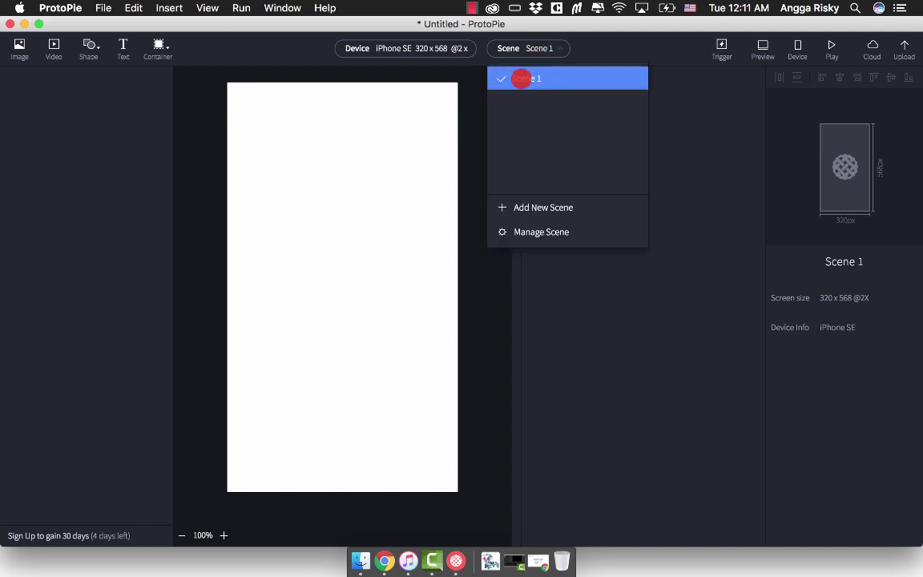
{"action": "left_click", "coordinate": [523, 207]}
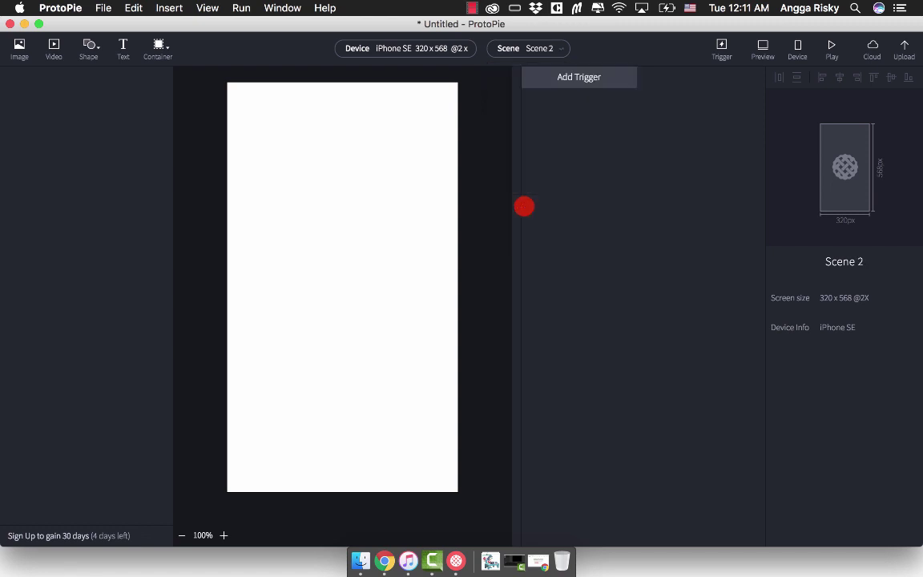
{"action": "left_click", "coordinate": [539, 48]}
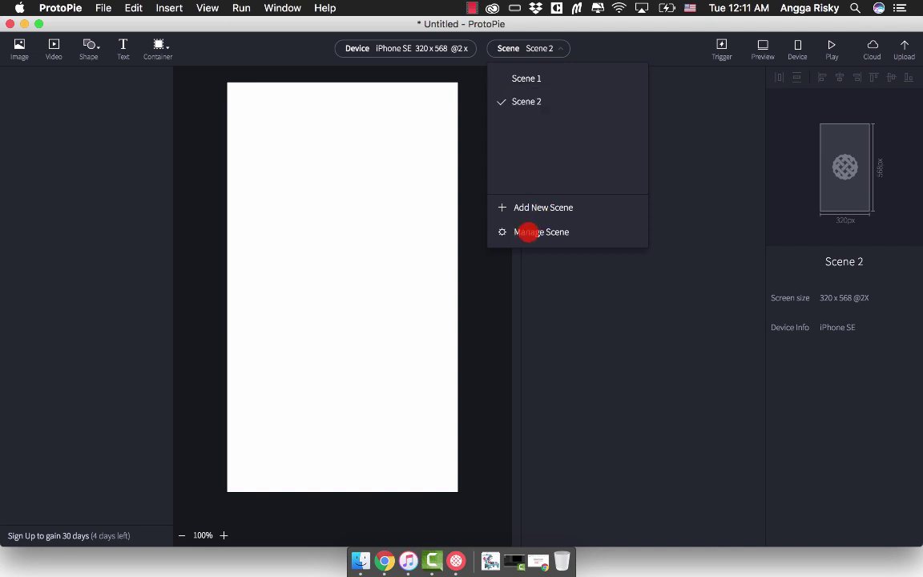
{"action": "left_click", "coordinate": [529, 232]}
Delete Scene 2 and the extra scene copy in Manage Scene.
{"action": "left_click", "coordinate": [576, 210]}
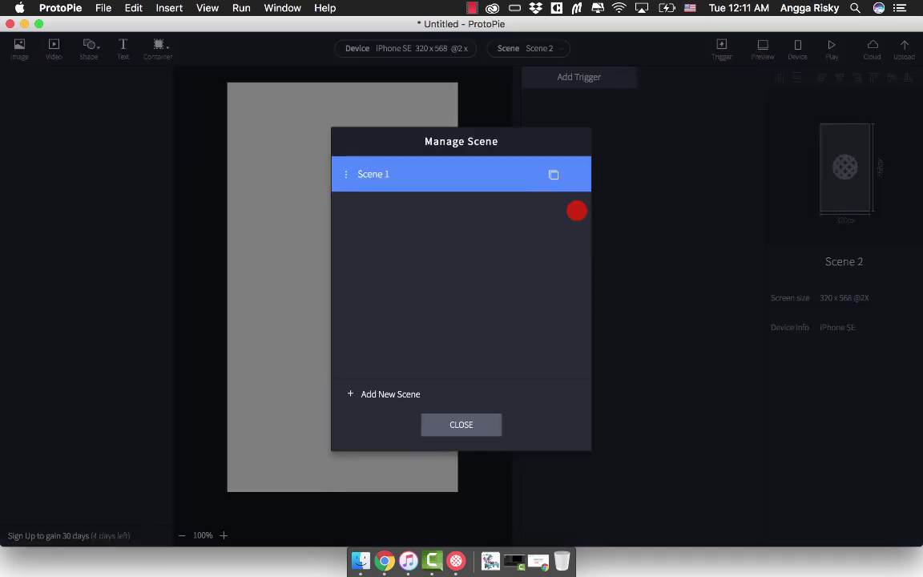
{"action": "left_click", "coordinate": [552, 173]}
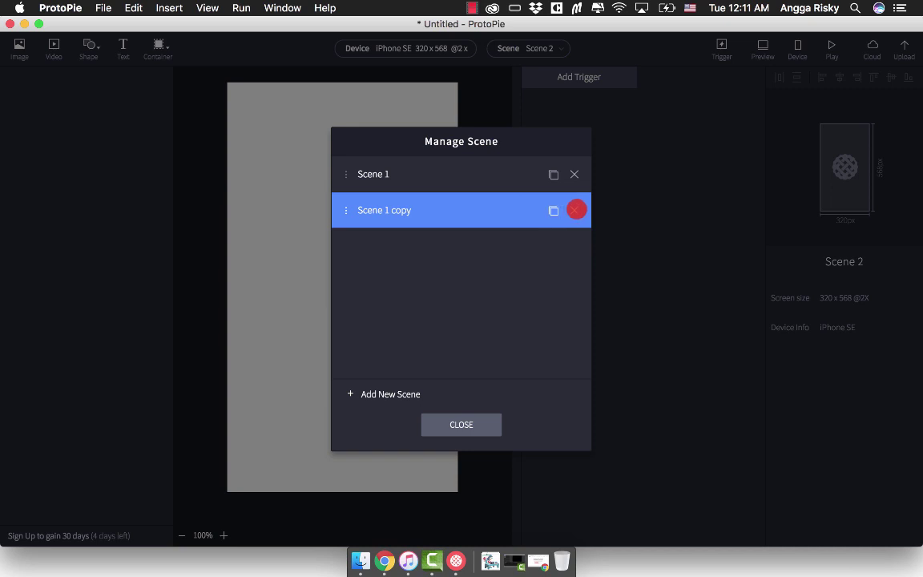
{"action": "left_click", "coordinate": [577, 209]}
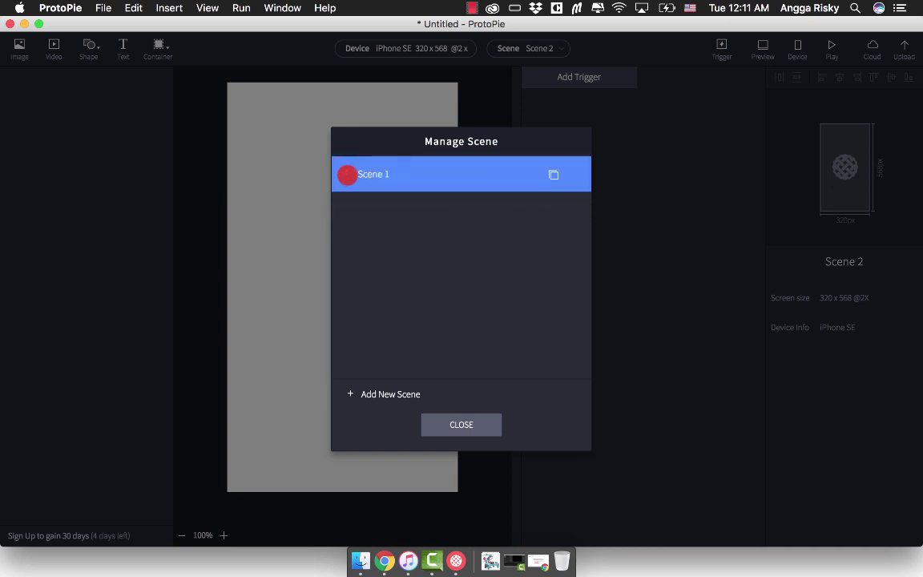
Rename the remaining scene to Home and close the Manage Scene dialog.
{"action": "double_click", "coordinate": [375, 174]}
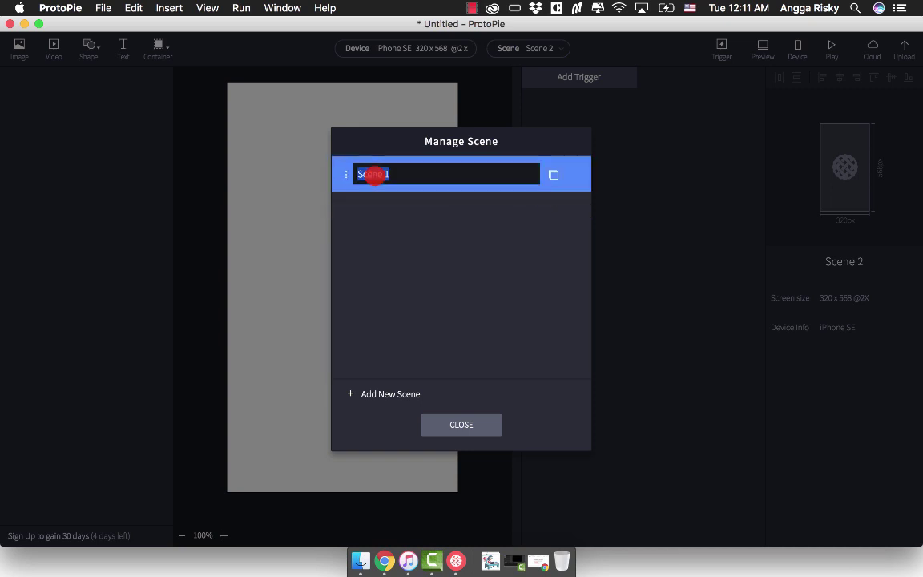
{"action": "left_click", "coordinate": [402, 202]}
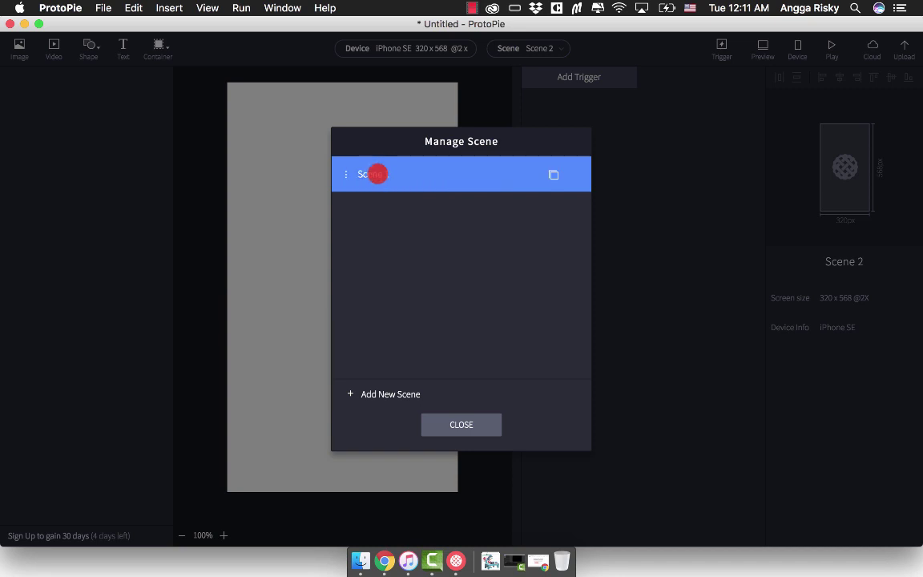
{"action": "double_click", "coordinate": [377, 174]}
{"action": "type", "text": "Home"}
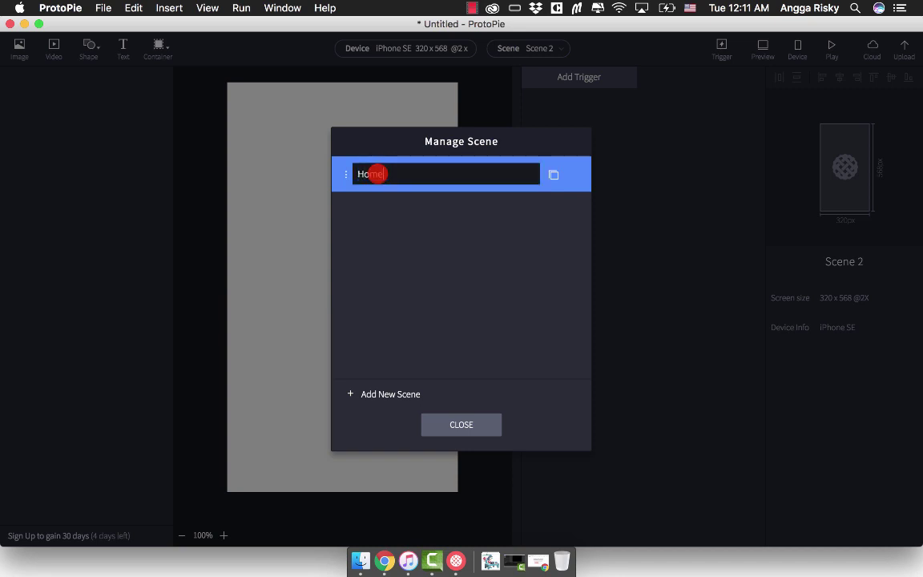
{"action": "key", "text": "Return"}
{"action": "left_click", "coordinate": [448, 425]}
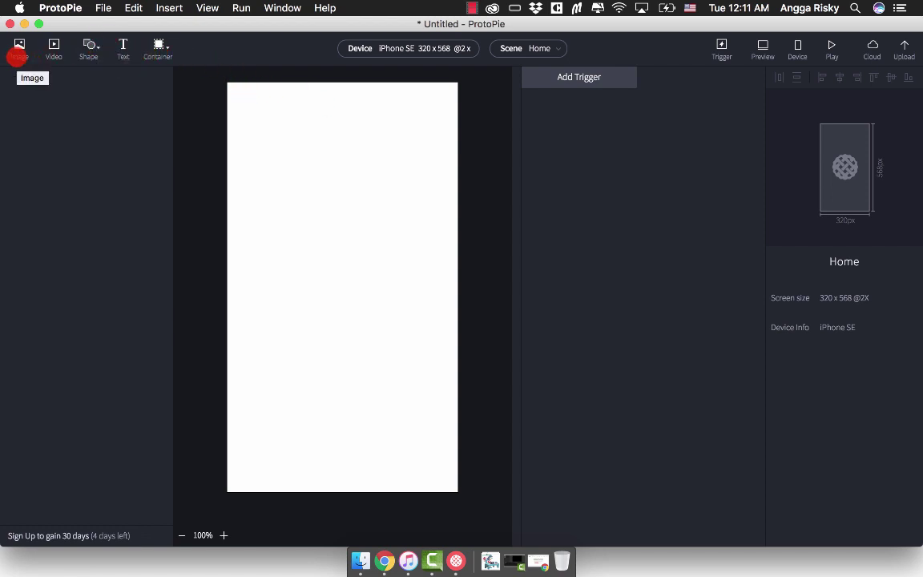
{"action": "left_click", "coordinate": [94, 49]}
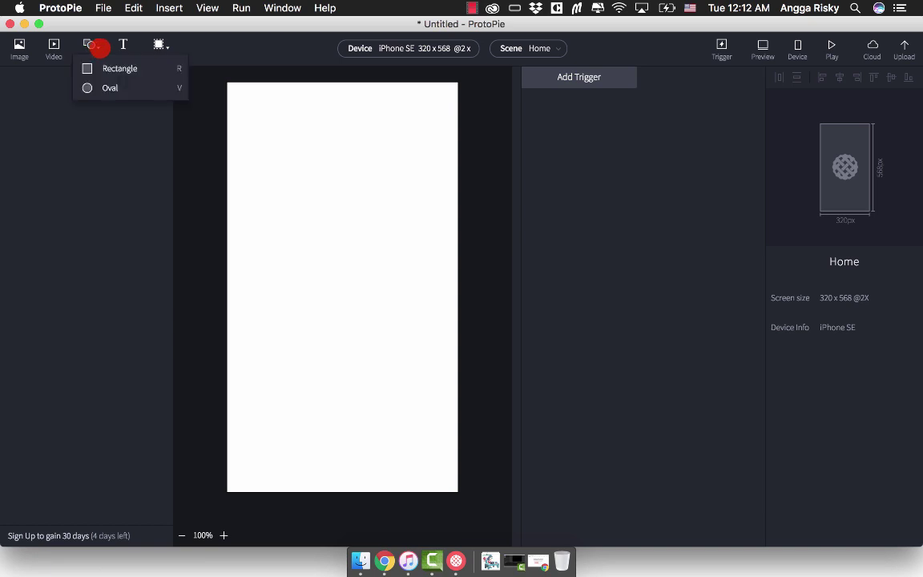
{"action": "left_click", "coordinate": [101, 134]}
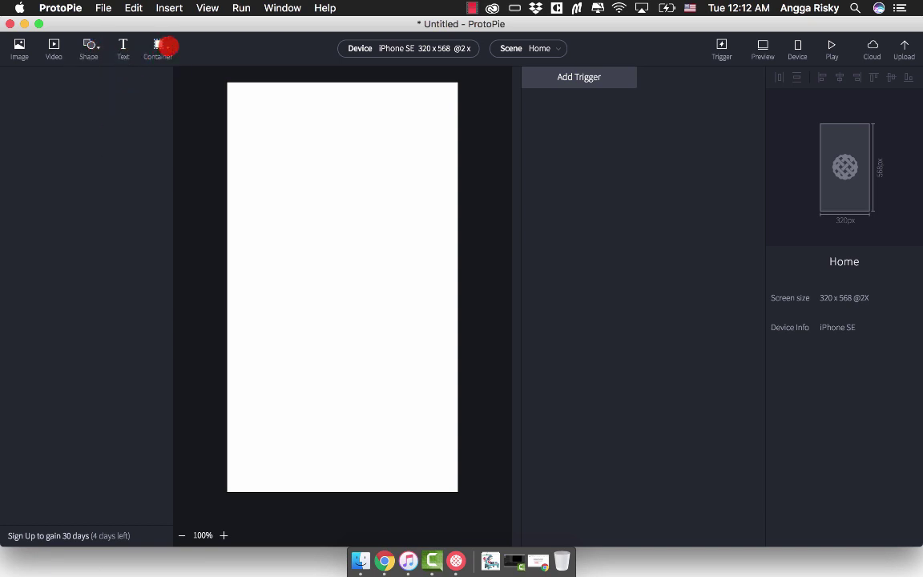
{"action": "left_click", "coordinate": [164, 45]}
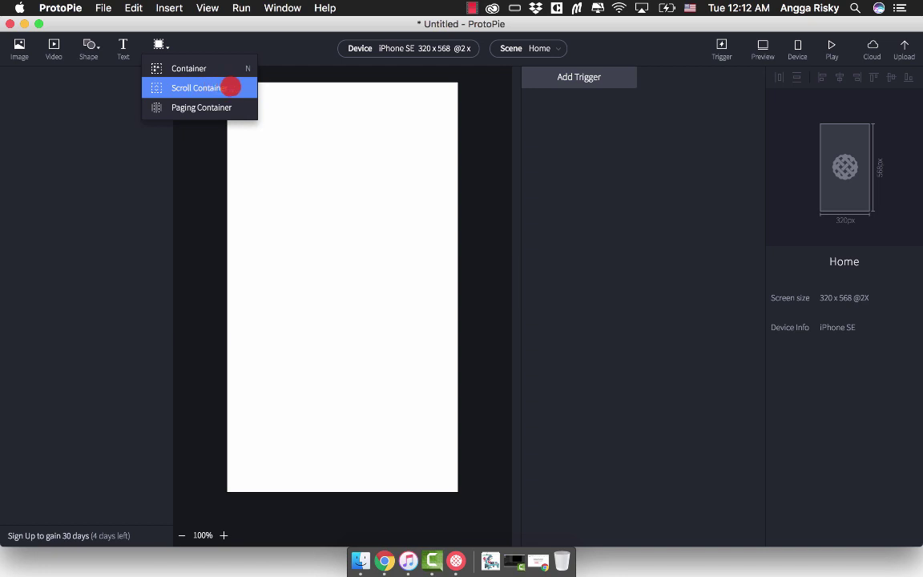
{"action": "left_click", "coordinate": [184, 162]}
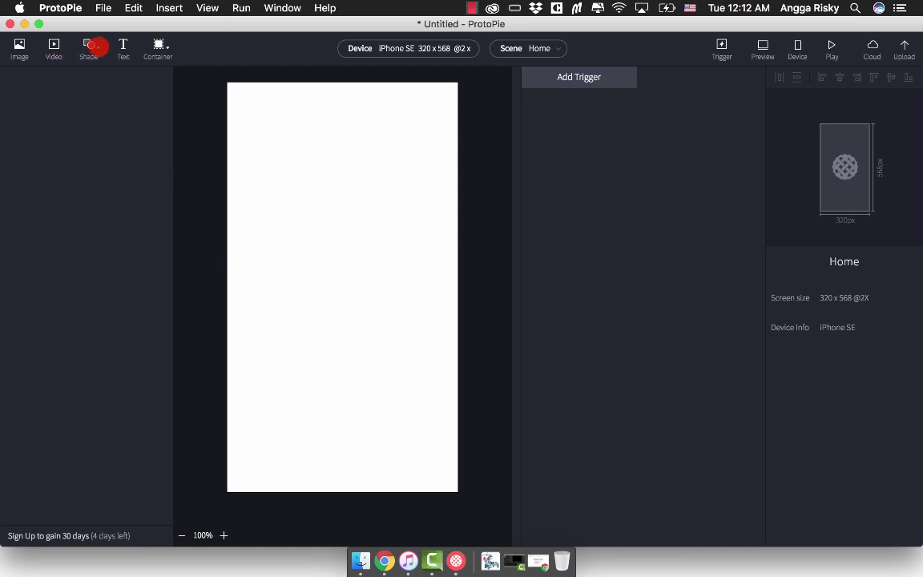
Add a rectangle stretched to fill the 320 x 568 screen and name it bg.
{"action": "left_click", "coordinate": [95, 47]}
{"action": "left_click", "coordinate": [103, 66]}
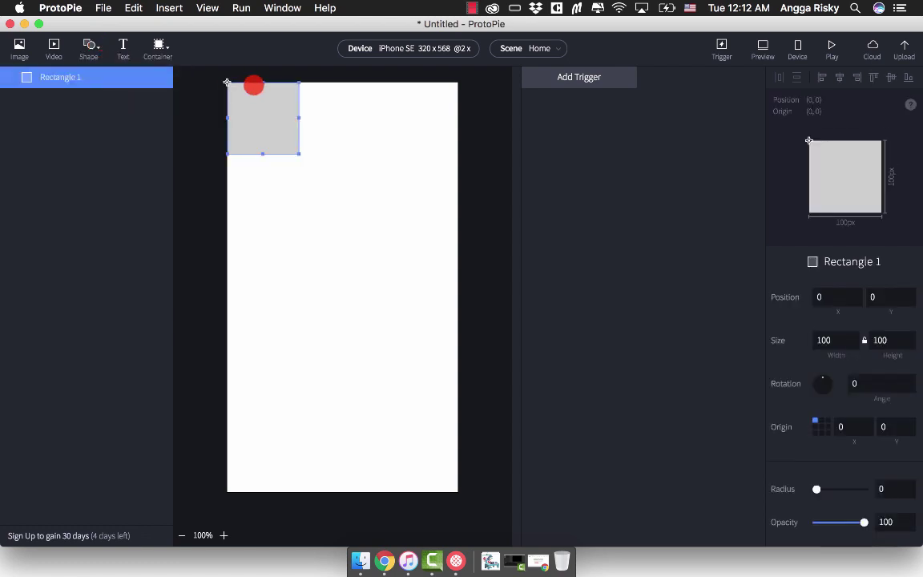
{"action": "left_click_drag", "start_coordinate": [298, 153], "coordinate": [455, 490]}
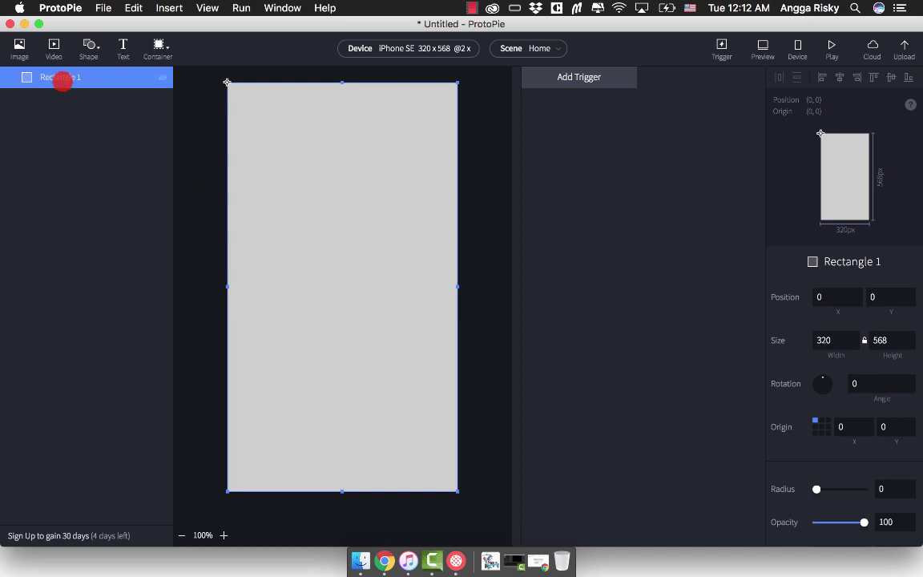
{"action": "double_click", "coordinate": [61, 80]}
{"action": "type", "text": "bg"}
Group bg into a container named background and reselect the bg layer.
{"action": "key", "text": "super+g"}
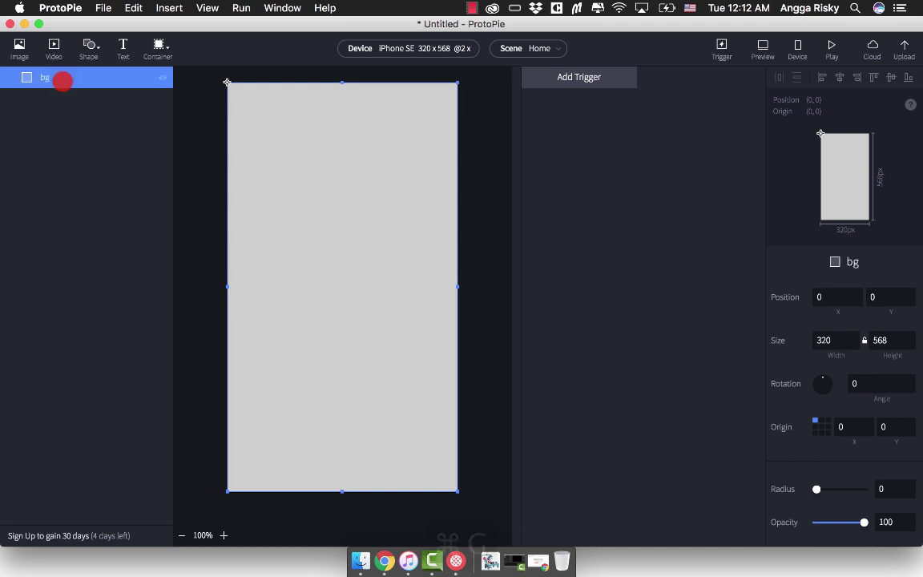
{"action": "double_click", "coordinate": [64, 76]}
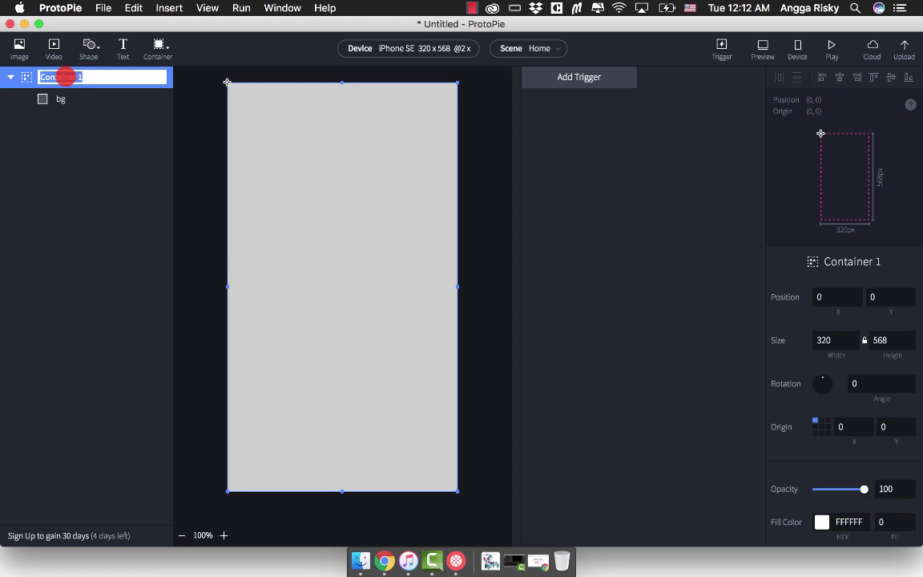
{"action": "type", "text": "back"}
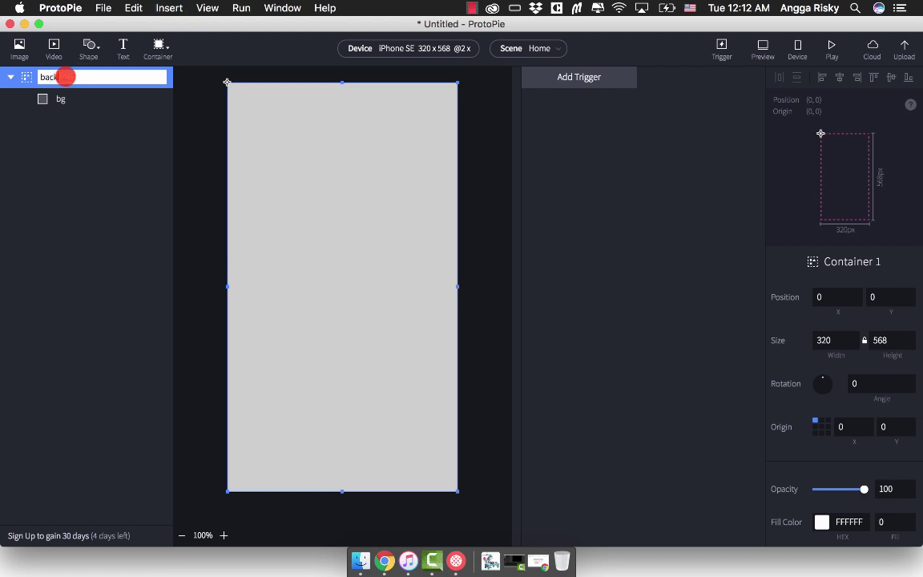
{"action": "type", "text": "ground"}
{"action": "key", "text": "Return"}
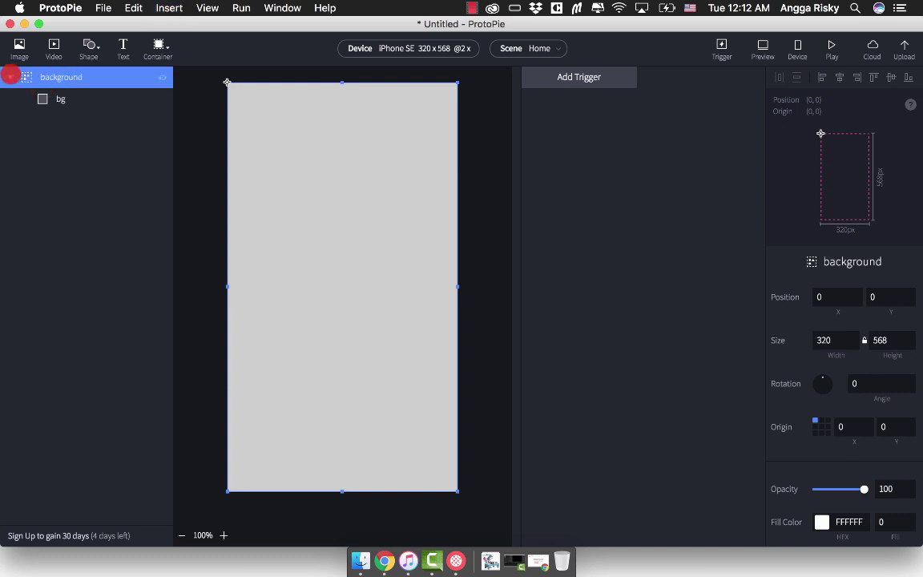
{"action": "left_click", "coordinate": [10, 76]}
{"action": "left_click", "coordinate": [9, 76]}
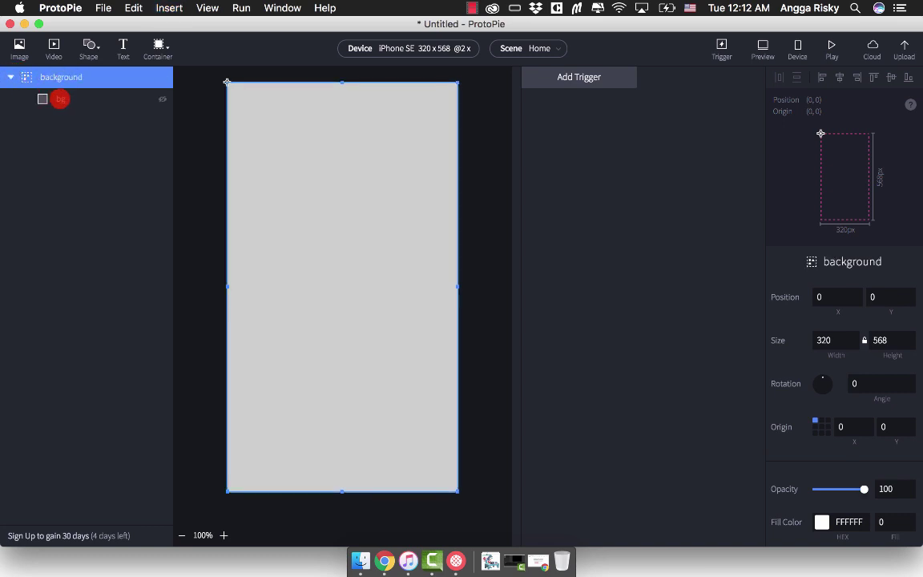
{"action": "left_click", "coordinate": [67, 98]}
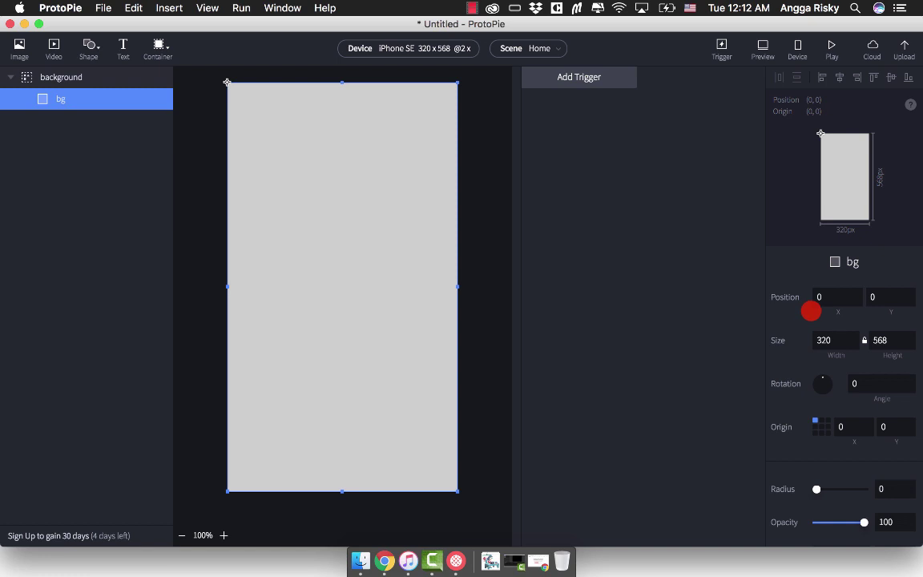
Set the bg layer's fill to hex 3498DB.
{"action": "scroll", "coordinate": [810, 311], "scroll_direction": "down", "scroll_amount": 4}
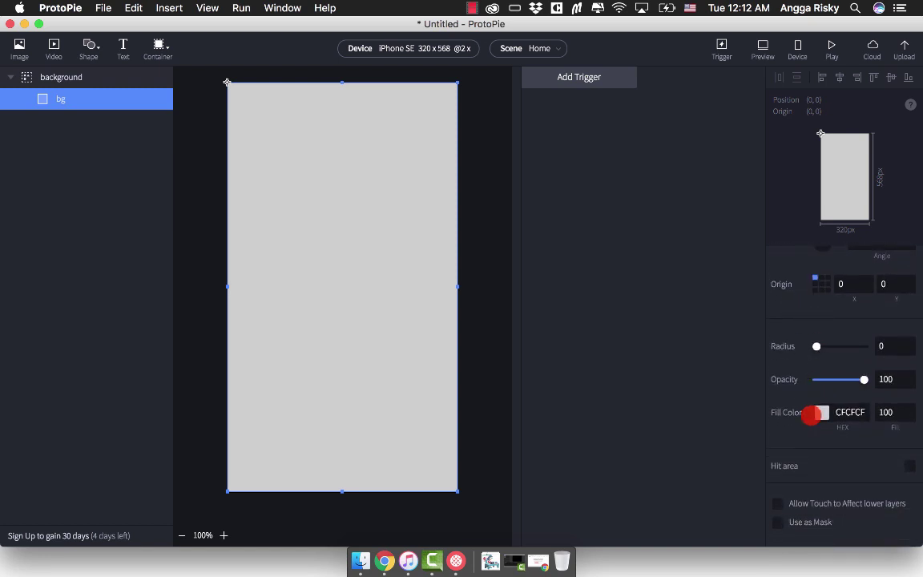
{"action": "left_click", "coordinate": [823, 412]}
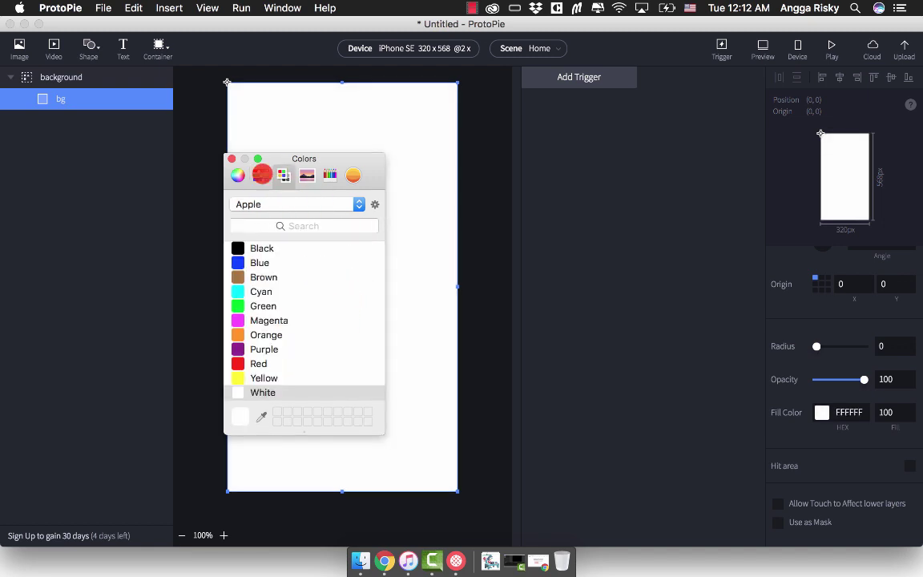
{"action": "left_click", "coordinate": [261, 175]}
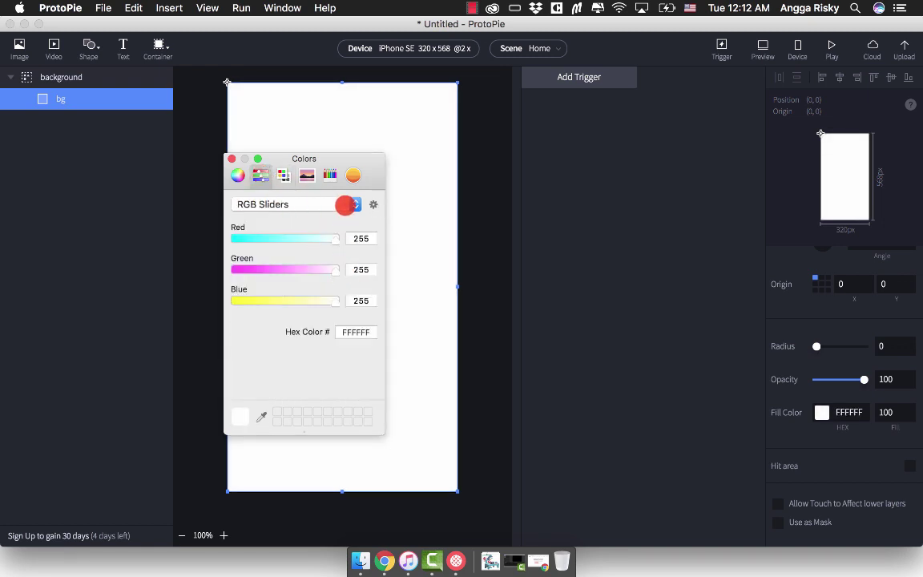
{"action": "left_click", "coordinate": [346, 205]}
{"action": "left_click", "coordinate": [321, 206]}
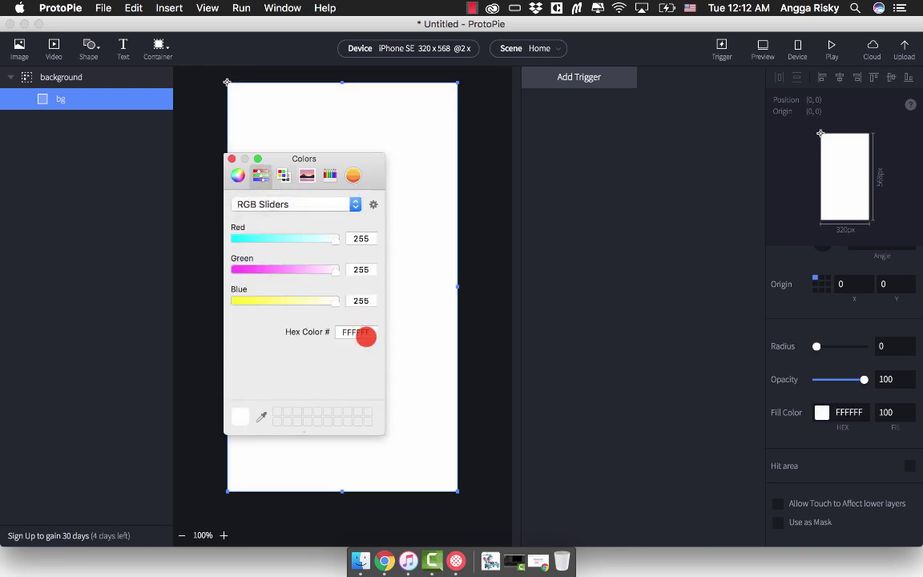
{"action": "left_click", "coordinate": [365, 328]}
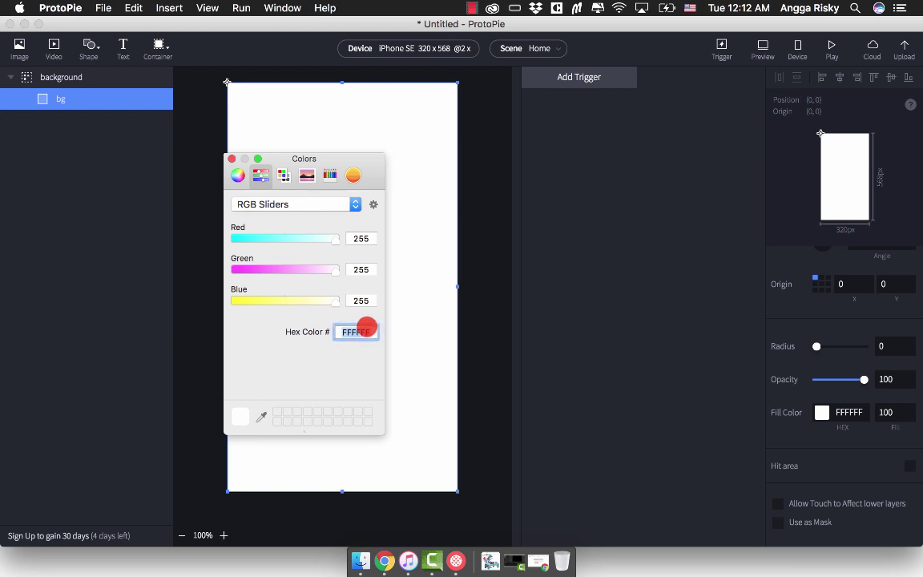
{"action": "type", "text": "144B6A"}
{"action": "type", "text": "3498DB"}
{"action": "key", "text": "Return"}
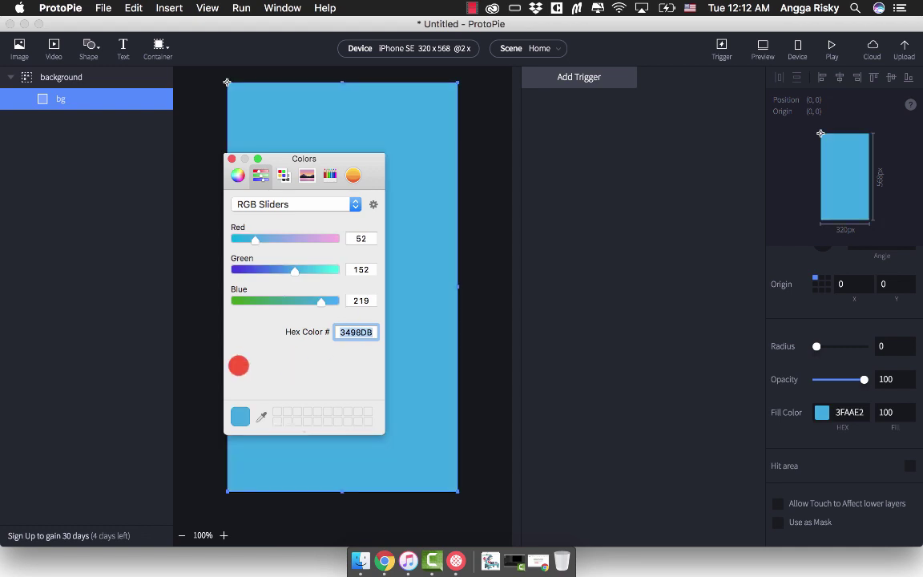
Shift the Green value to 63 for violet-blue 433FE2, then close the colour picker.
{"action": "left_click_drag", "start_coordinate": [272, 270], "coordinate": [259, 270]}
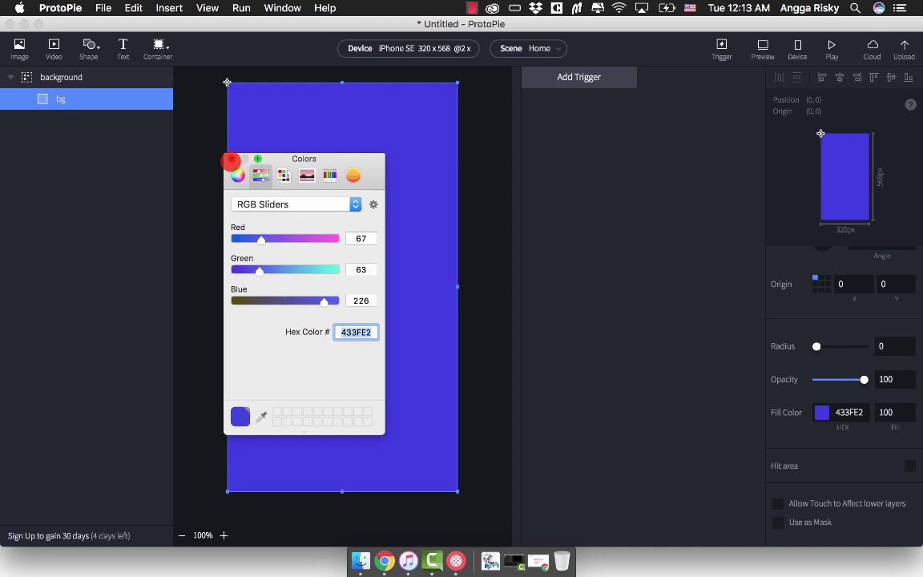
{"action": "left_click", "coordinate": [231, 158]}
{"action": "scroll", "coordinate": [845, 336], "scroll_direction": "up", "scroll_amount": 5}
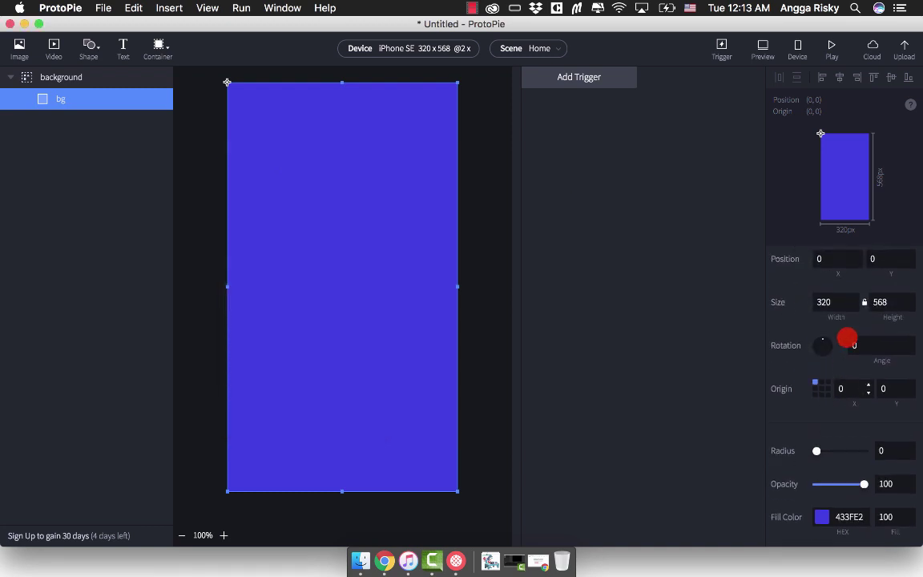
{"action": "scroll", "coordinate": [847, 338], "scroll_direction": "up", "scroll_amount": 2}
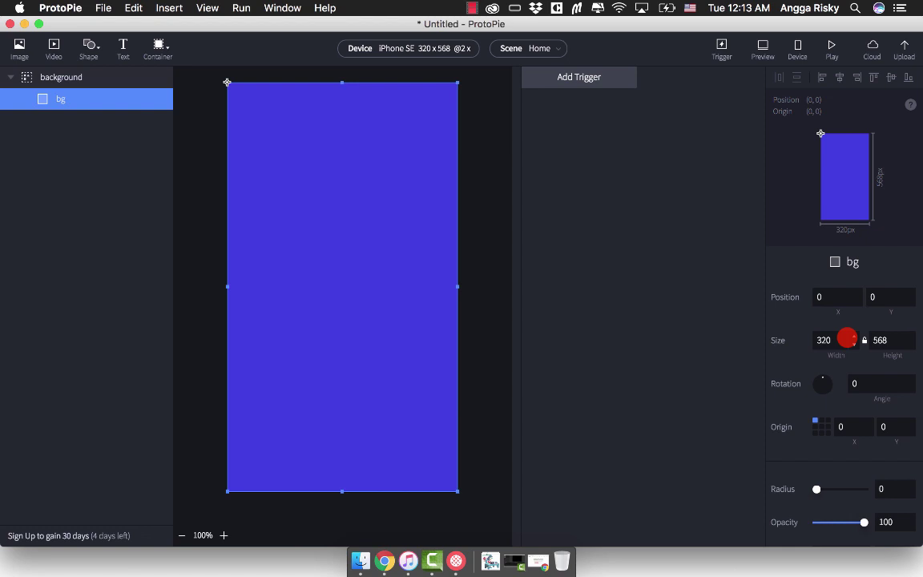
{"action": "scroll", "coordinate": [846, 337], "scroll_direction": "down", "scroll_amount": 6}
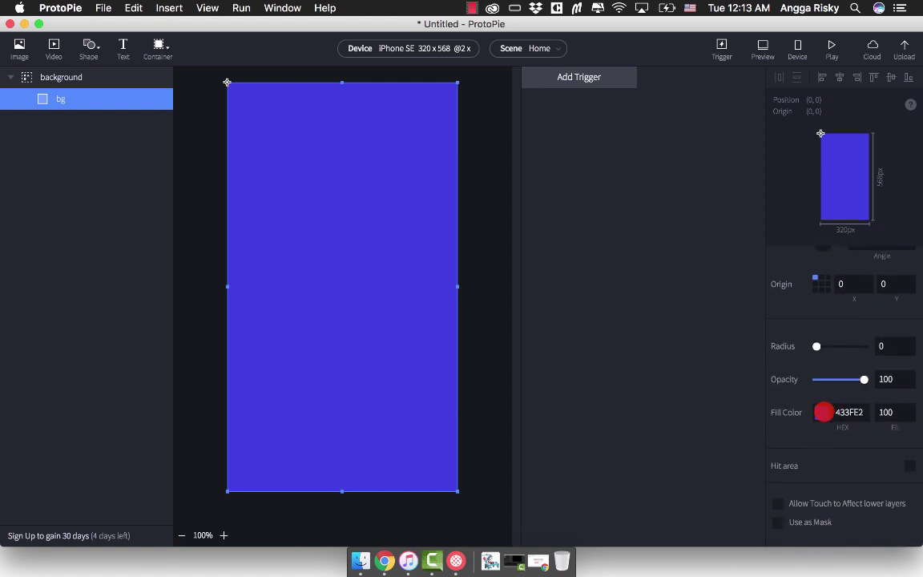
{"action": "left_click", "coordinate": [823, 412]}
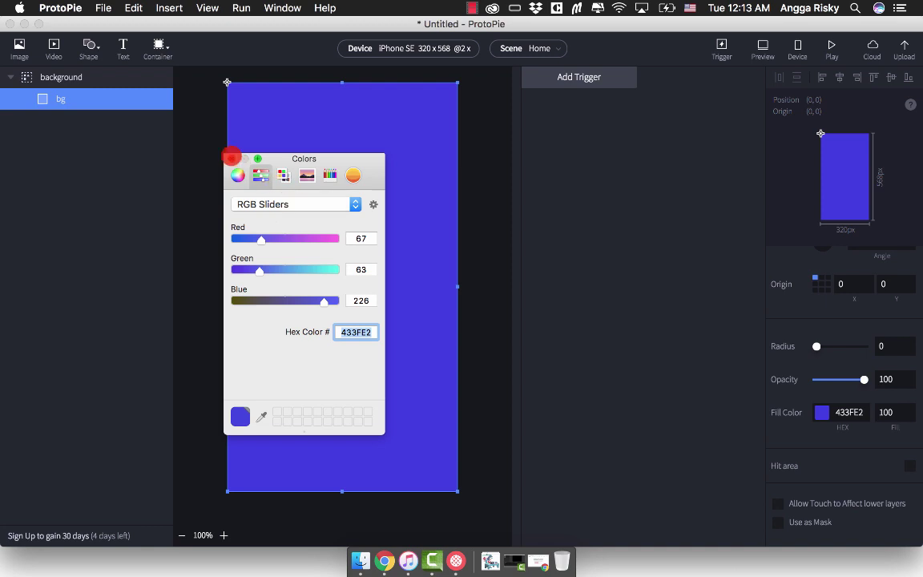
{"action": "left_click", "coordinate": [231, 158]}
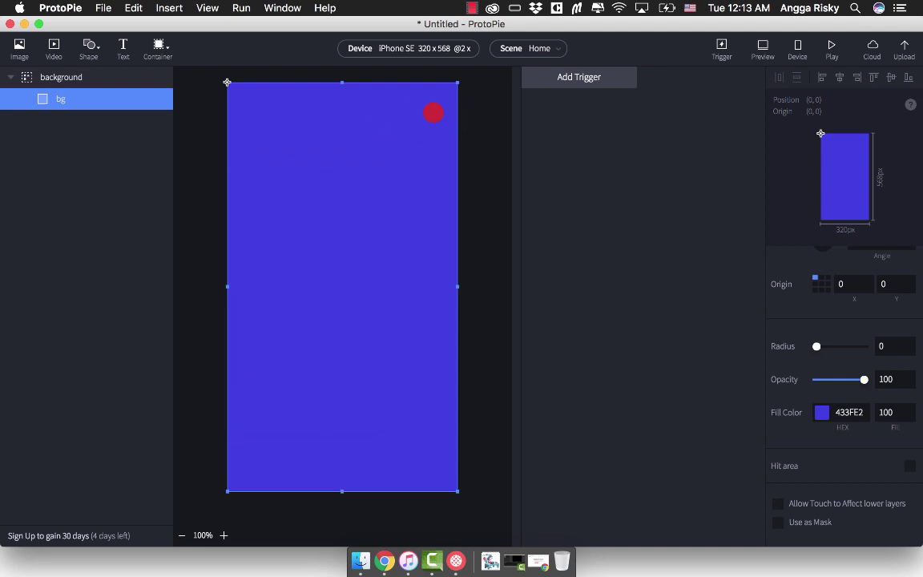
{"action": "left_click", "coordinate": [479, 118]}
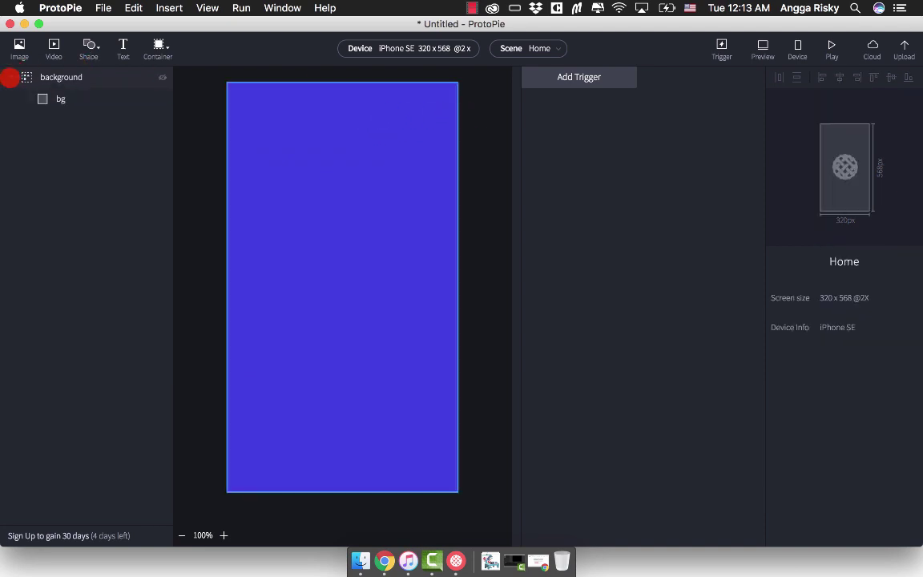
Insert a new grey rectangle stretched across the screen width.
{"action": "left_click", "coordinate": [10, 77]}
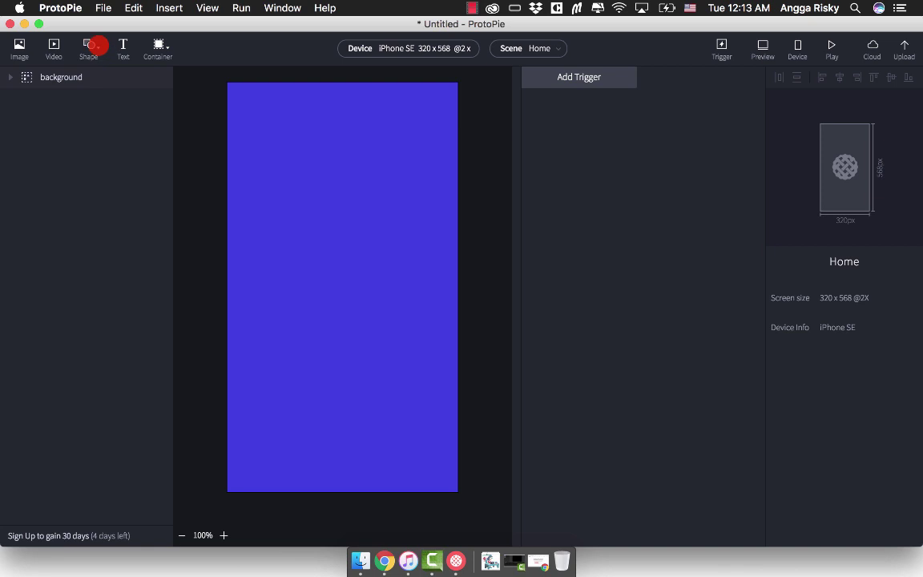
{"action": "left_click", "coordinate": [93, 43]}
{"action": "left_click", "coordinate": [115, 69]}
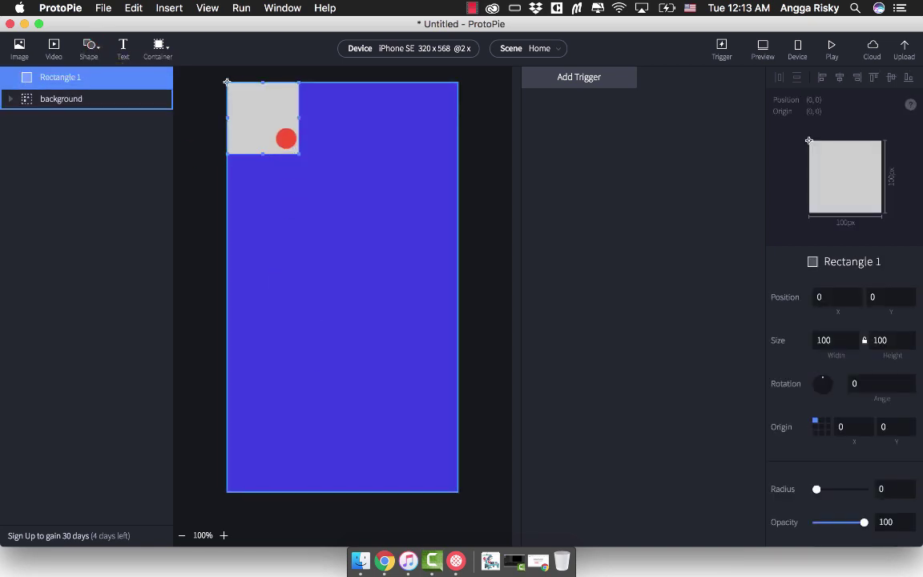
{"action": "left_click_drag", "start_coordinate": [299, 118], "coordinate": [464, 126]}
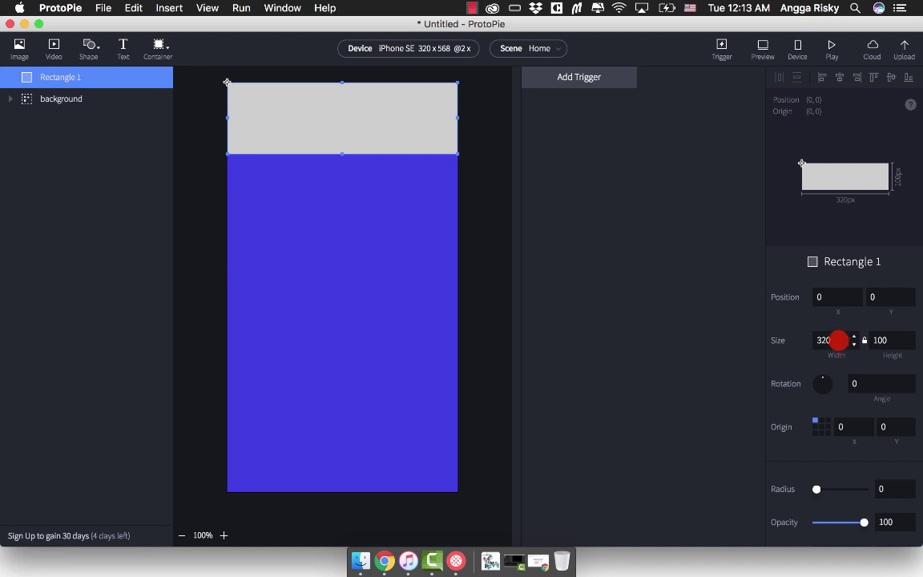
Size the rectangle to width 288 and height 40, centred horizontally.
{"action": "left_click", "coordinate": [841, 341]}
{"action": "key", "text": "Return"}
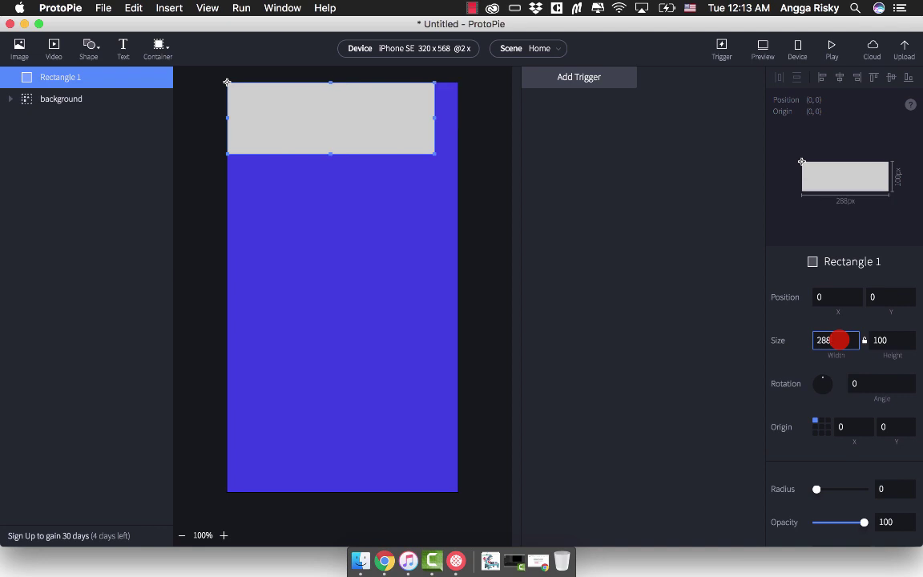
{"action": "left_click", "coordinate": [836, 79]}
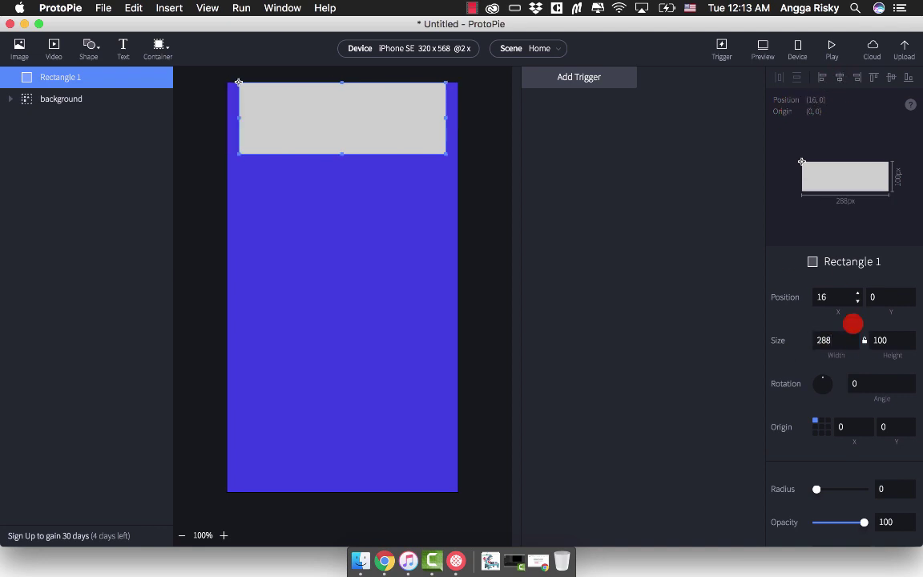
{"action": "left_click", "coordinate": [892, 340]}
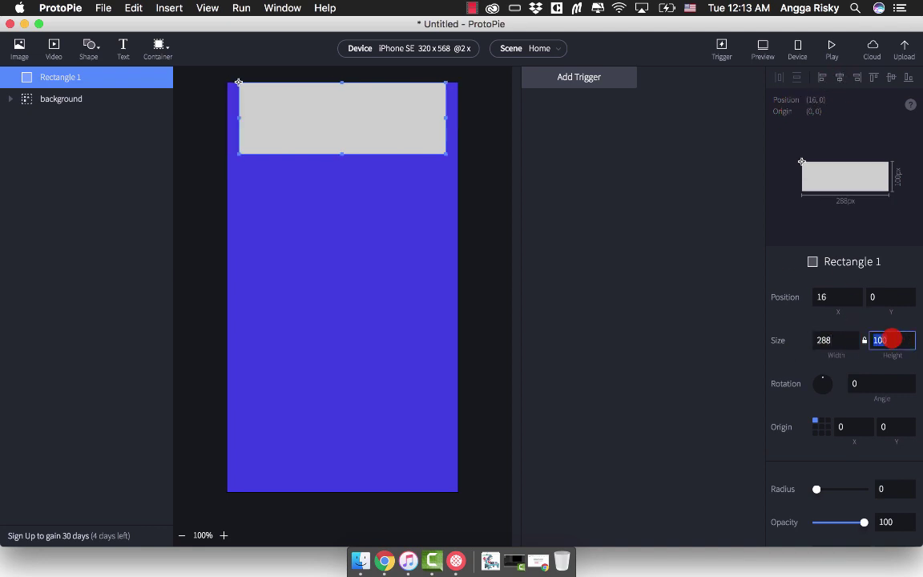
{"action": "type", "text": "40"}
{"action": "key", "text": "Return"}
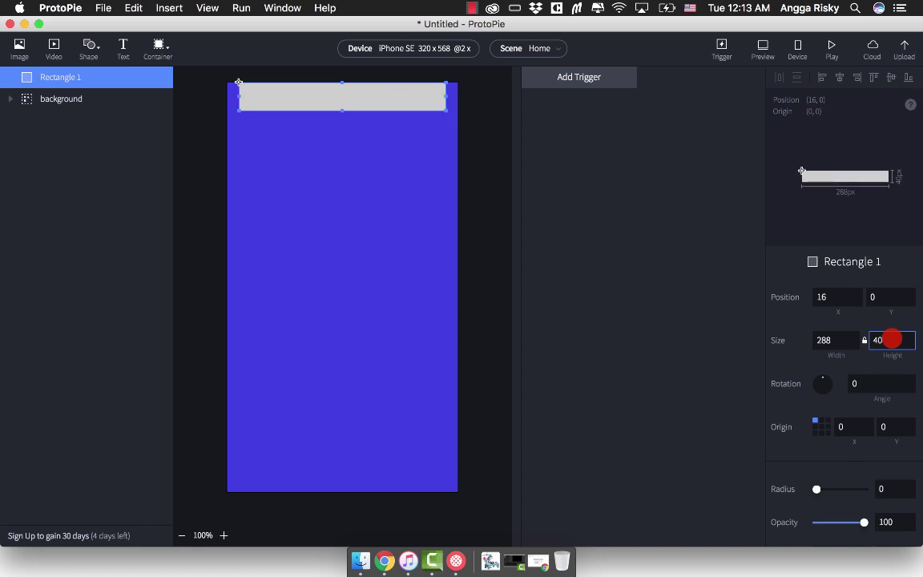
Align the grey bar to the bottom and nudge it up to Y 508.
{"action": "left_click", "coordinate": [906, 78]}
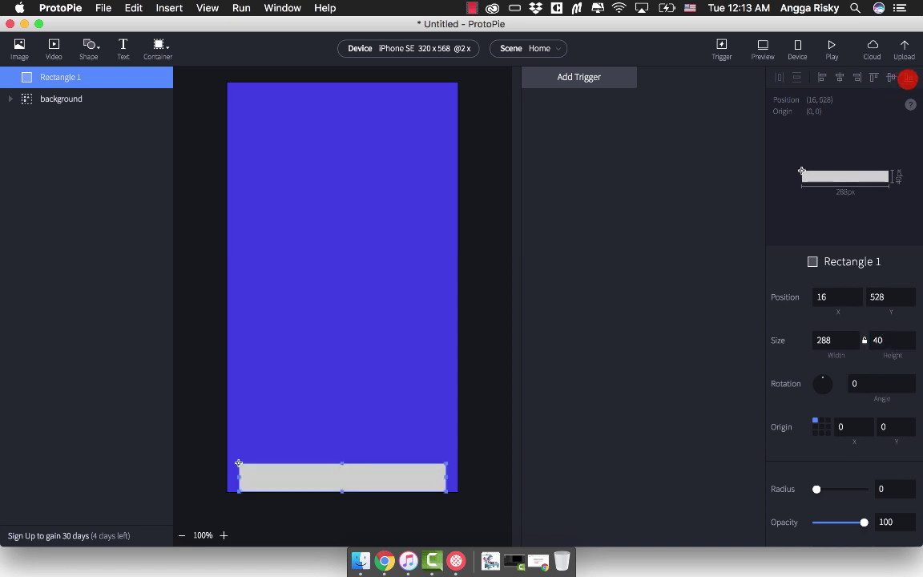
{"action": "left_click", "coordinate": [479, 409]}
{"action": "left_click", "coordinate": [351, 474]}
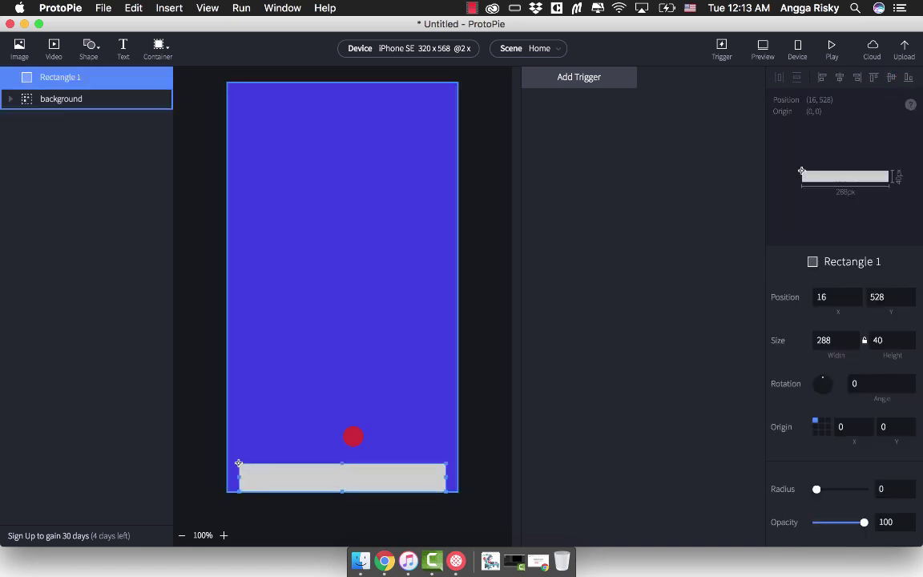
{"action": "key", "text": "shift+Up"}
{"action": "key", "text": "shift+Up"}
{"action": "left_click", "coordinate": [357, 468]}
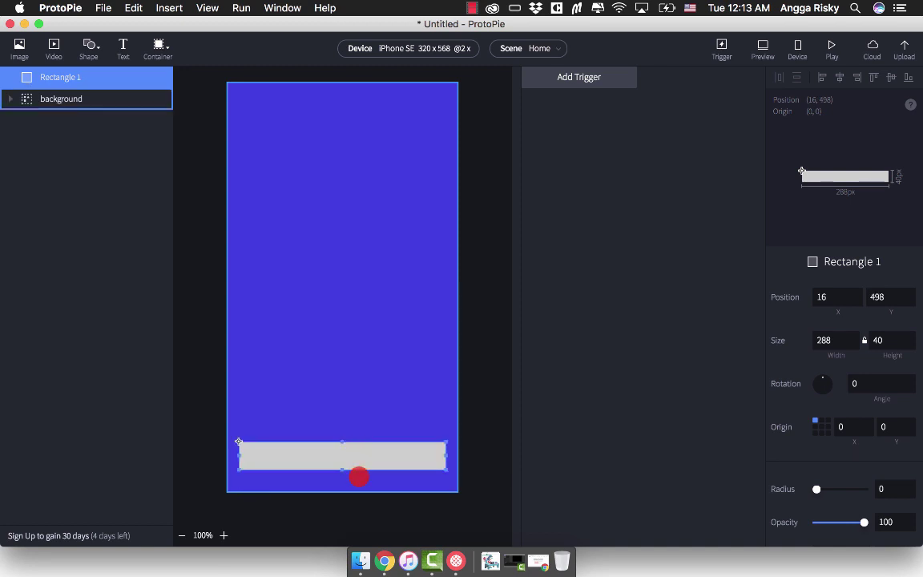
{"action": "key", "text": "alt+shift+Down"}
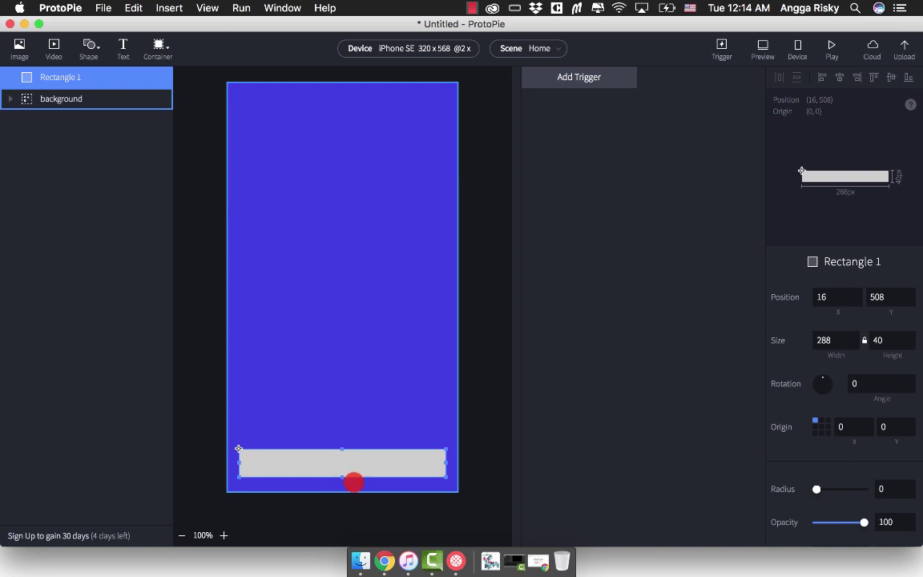
{"action": "key", "text": "super+equal"}
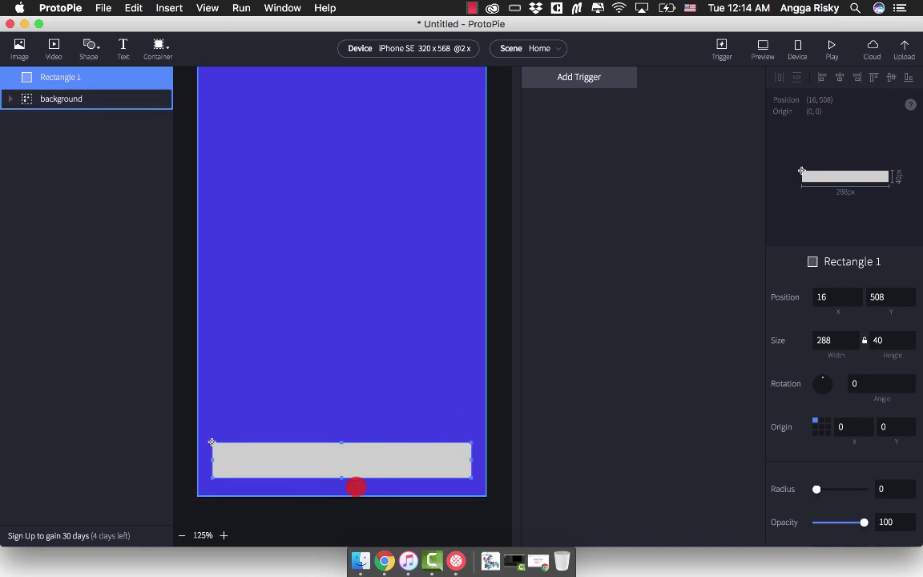
{"action": "left_click", "coordinate": [538, 458]}
{"action": "left_click", "coordinate": [377, 461]}
{"action": "key", "text": "super+minus"}
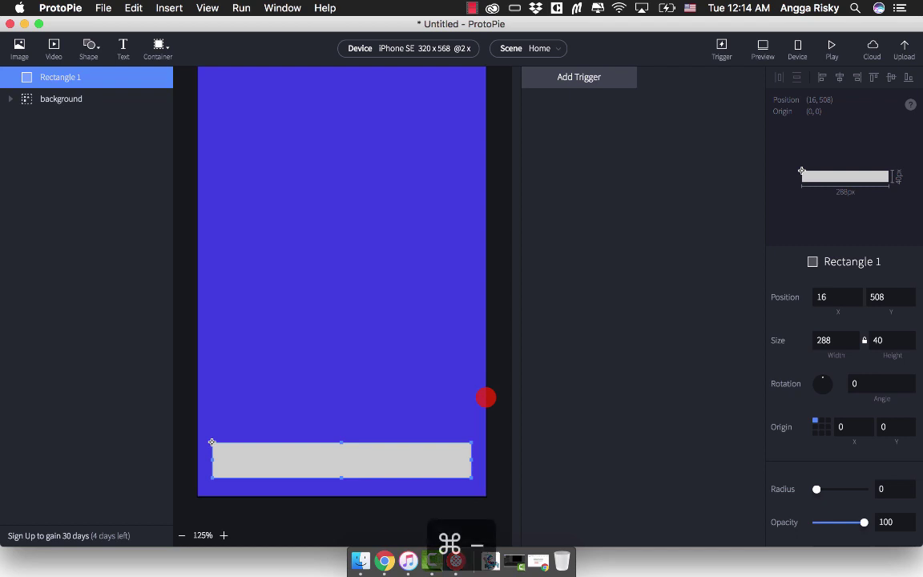
Group the bar into a container named btn_1 and rename the rectangle bg.
{"action": "key", "text": "super+g"}
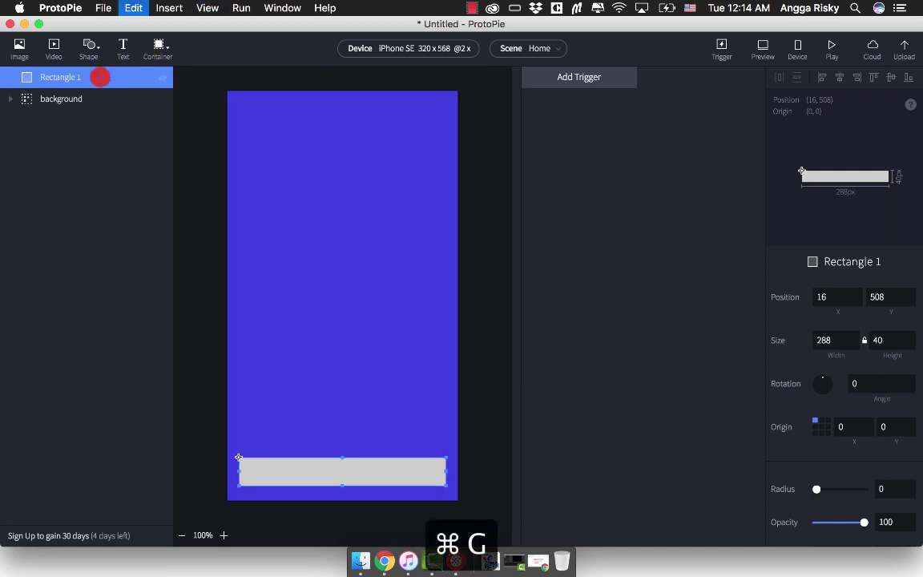
{"action": "double_click", "coordinate": [63, 76]}
{"action": "type", "text": "btn"}
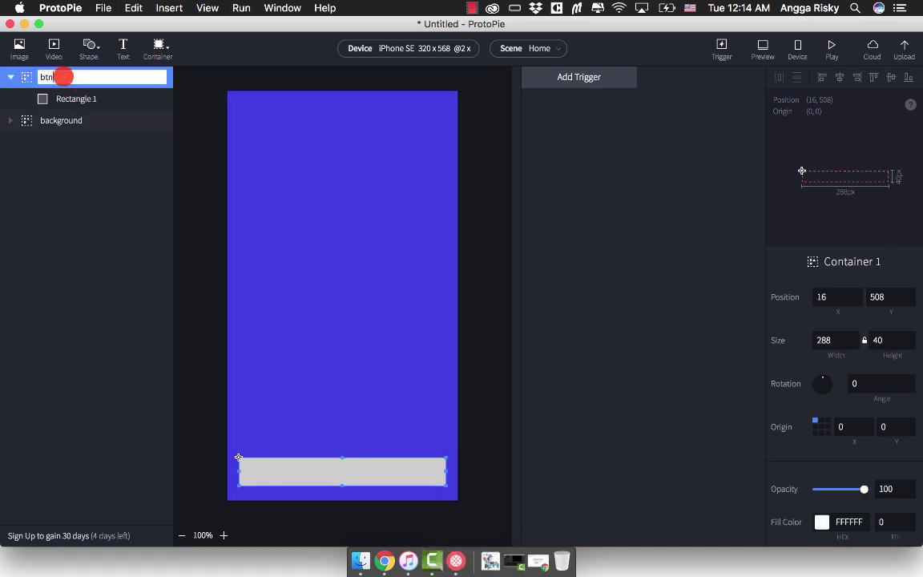
{"action": "type", "text": "_1"}
{"action": "key", "text": "Return"}
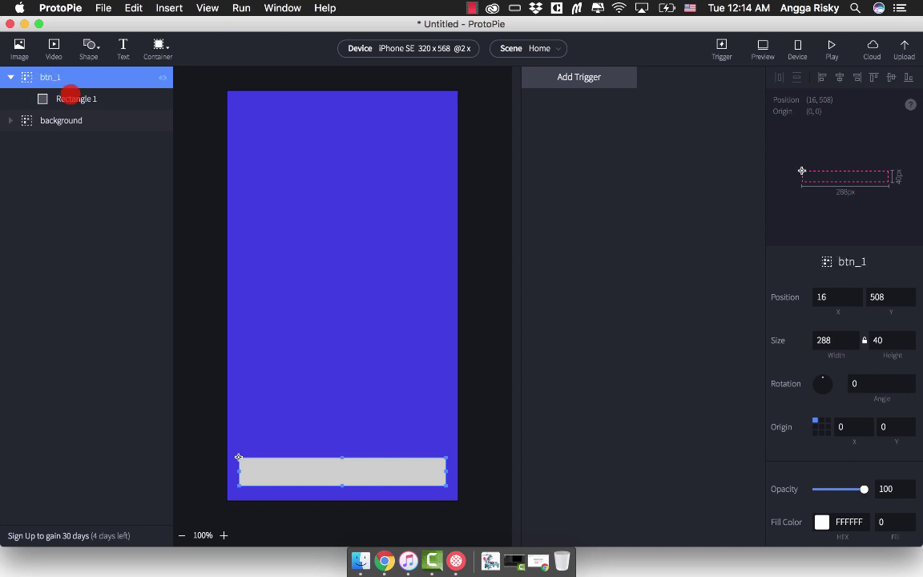
{"action": "double_click", "coordinate": [72, 98]}
{"action": "type", "text": "bg"}
{"action": "key", "text": "Return"}
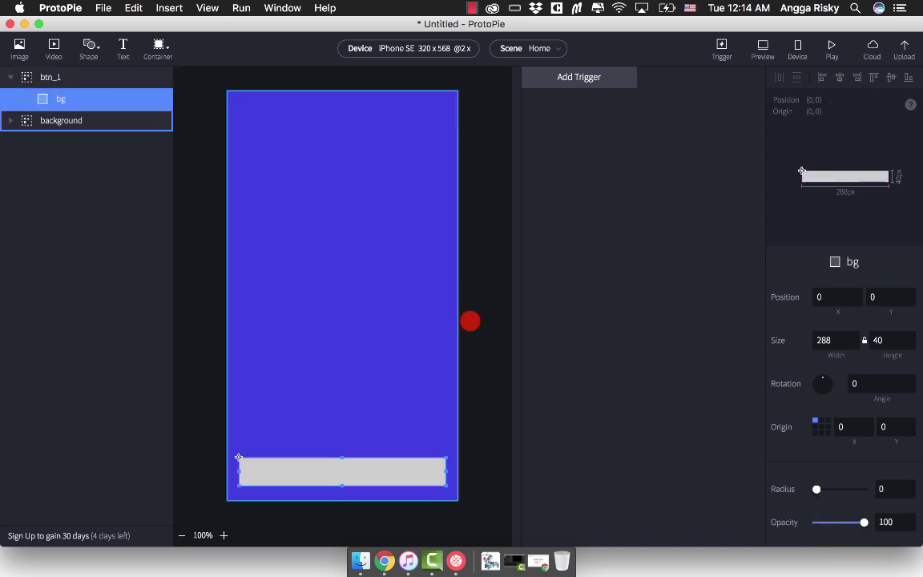
{"action": "scroll", "coordinate": [829, 304], "scroll_direction": "down", "scroll_amount": 2}
Locate the Radius field and select the bg rectangle inside btn_1.
{"action": "scroll", "coordinate": [823, 307], "scroll_direction": "down", "scroll_amount": 2}
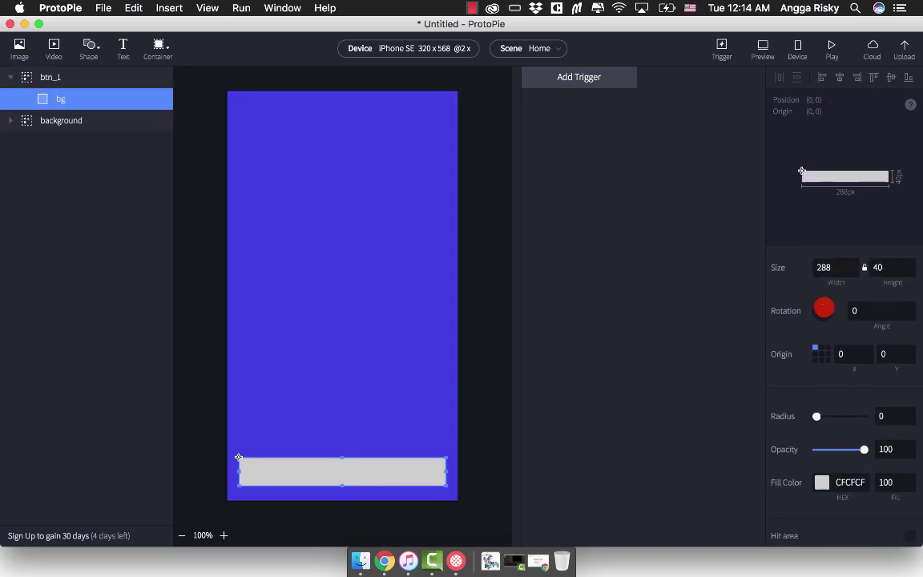
{"action": "scroll", "coordinate": [824, 305], "scroll_direction": "up", "scroll_amount": 3}
{"action": "scroll", "coordinate": [824, 306], "scroll_direction": "up", "scroll_amount": 1}
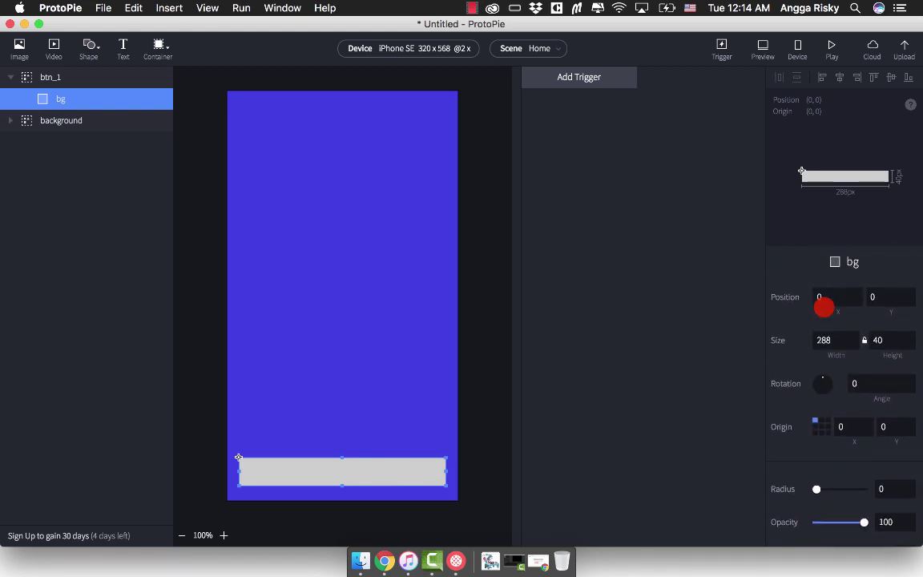
{"action": "scroll", "coordinate": [823, 306], "scroll_direction": "down", "scroll_amount": 1}
{"action": "scroll", "coordinate": [824, 307], "scroll_direction": "up", "scroll_amount": 2}
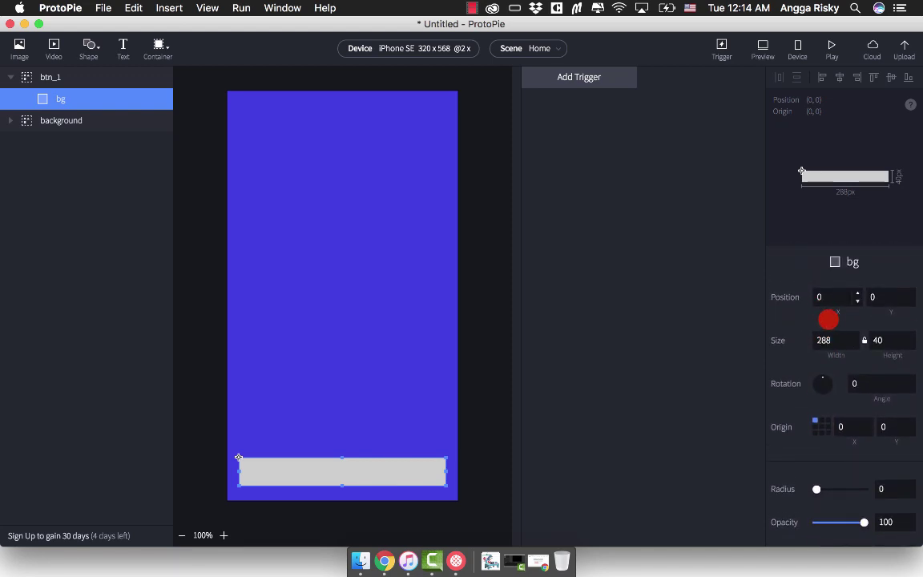
{"action": "scroll", "coordinate": [825, 309], "scroll_direction": "down", "scroll_amount": 3}
{"action": "scroll", "coordinate": [828, 320], "scroll_direction": "down", "scroll_amount": 1}
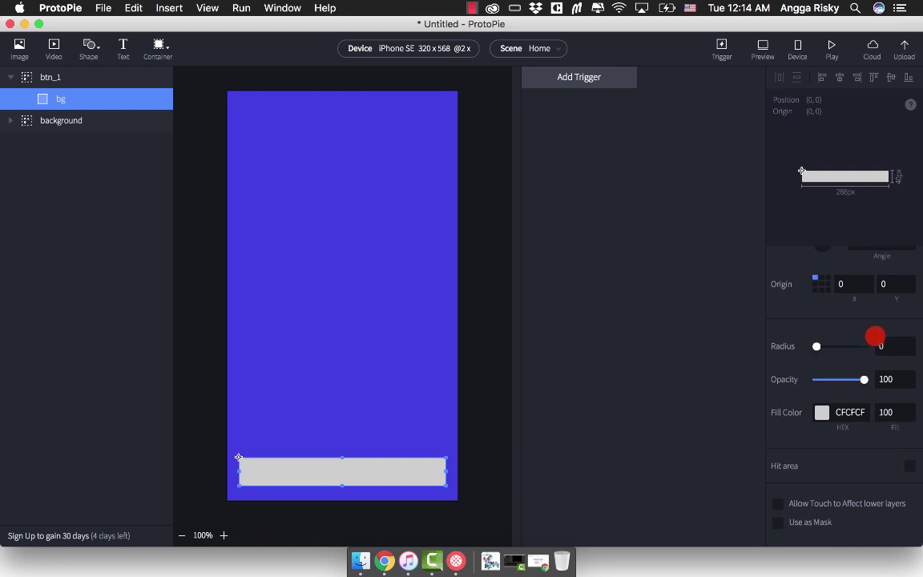
{"action": "left_click", "coordinate": [884, 345]}
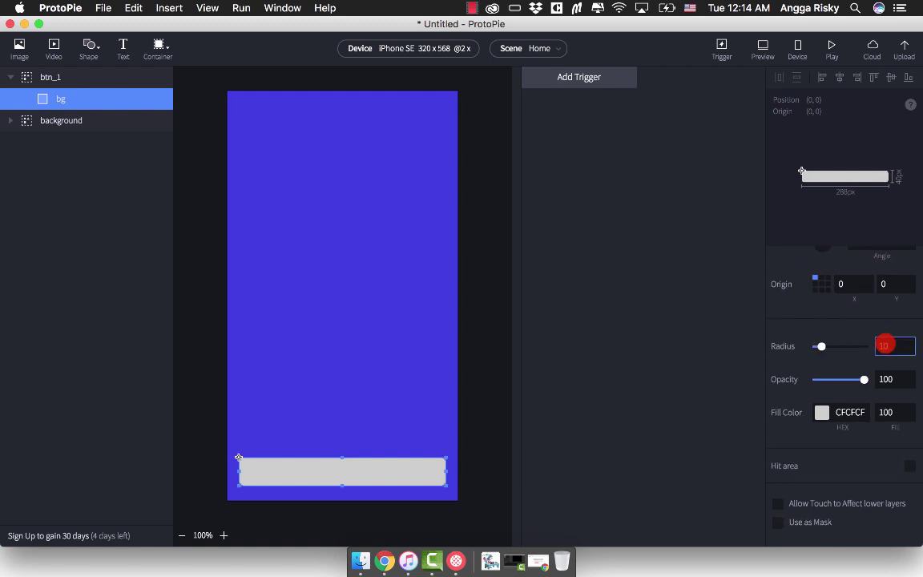
{"action": "left_click", "coordinate": [498, 404]}
{"action": "left_click", "coordinate": [367, 472]}
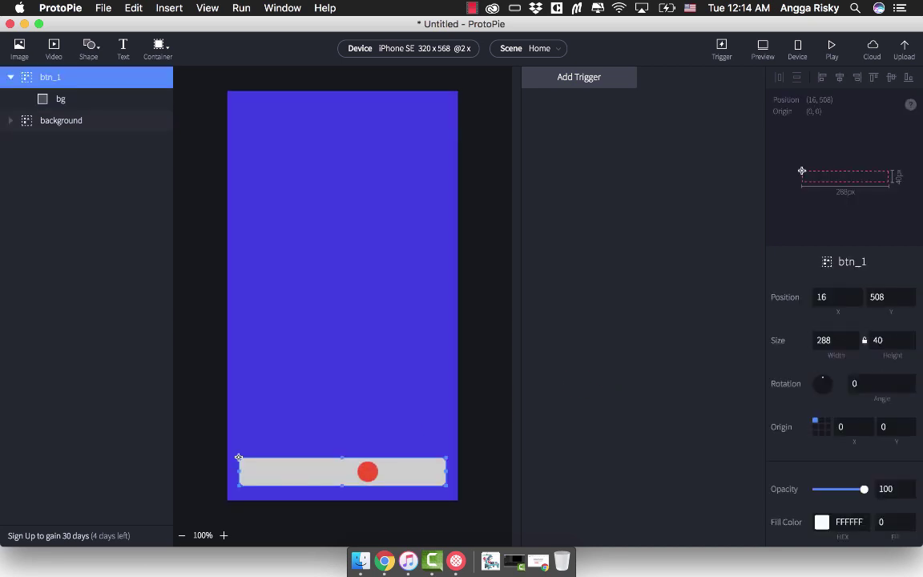
{"action": "left_click", "coordinate": [367, 472]}
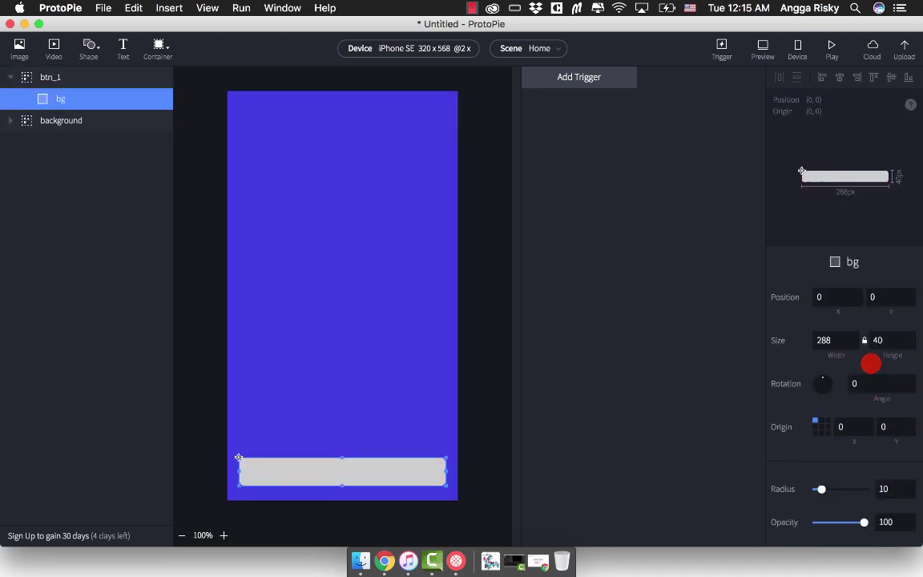
Zoom to 125% and set the bg rectangle's corner radius to 10.
{"action": "scroll", "coordinate": [871, 363], "scroll_direction": "down", "scroll_amount": 1}
{"action": "scroll", "coordinate": [871, 363], "scroll_direction": "down", "scroll_amount": 5}
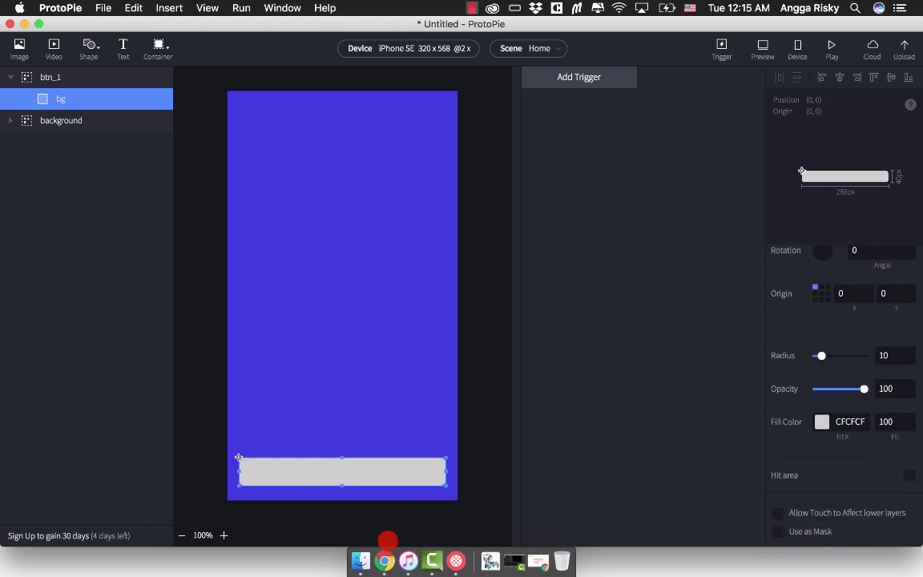
{"action": "scroll", "coordinate": [462, 454], "scroll_direction": "down", "scroll_amount": 1}
{"action": "key", "text": "super+equal"}
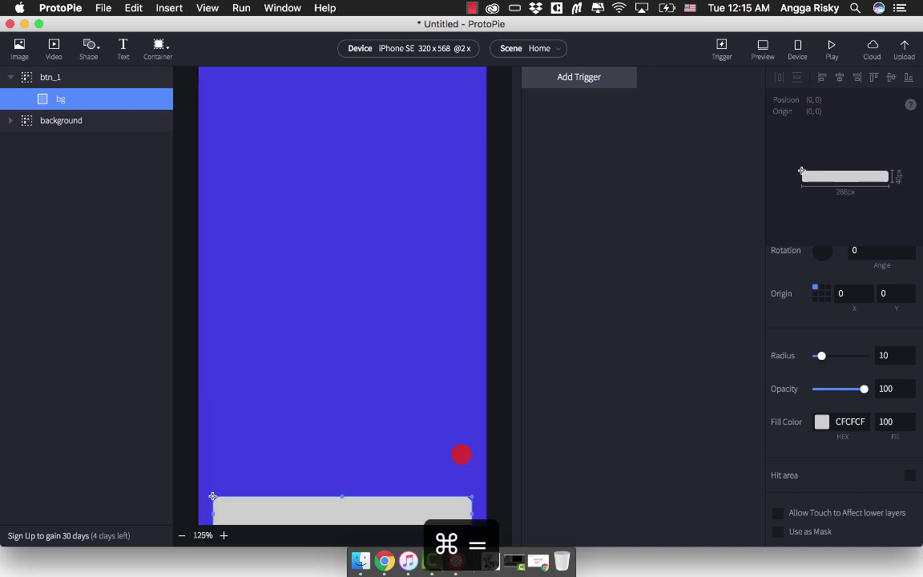
{"action": "left_click", "coordinate": [526, 470]}
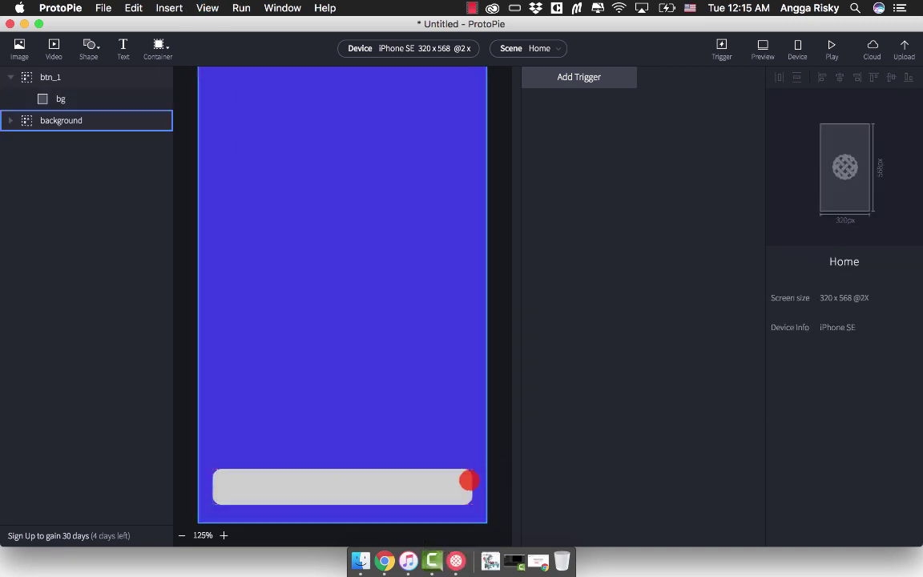
{"action": "left_click", "coordinate": [465, 480]}
{"action": "left_click", "coordinate": [465, 480]}
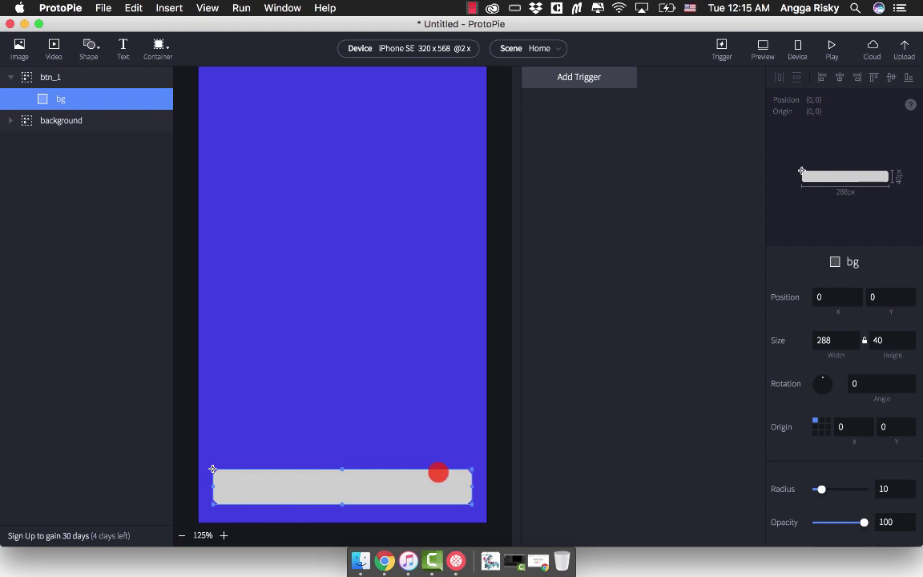
{"action": "scroll", "coordinate": [877, 400], "scroll_direction": "down", "scroll_amount": 2}
{"action": "scroll", "coordinate": [879, 411], "scroll_direction": "down", "scroll_amount": 3}
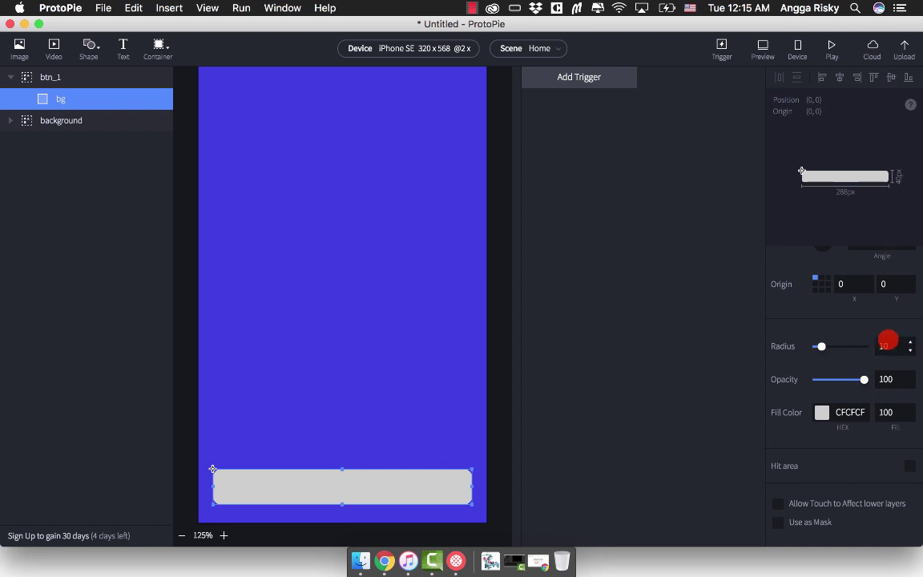
{"action": "left_click_drag", "start_coordinate": [822, 346], "coordinate": [801, 351]}
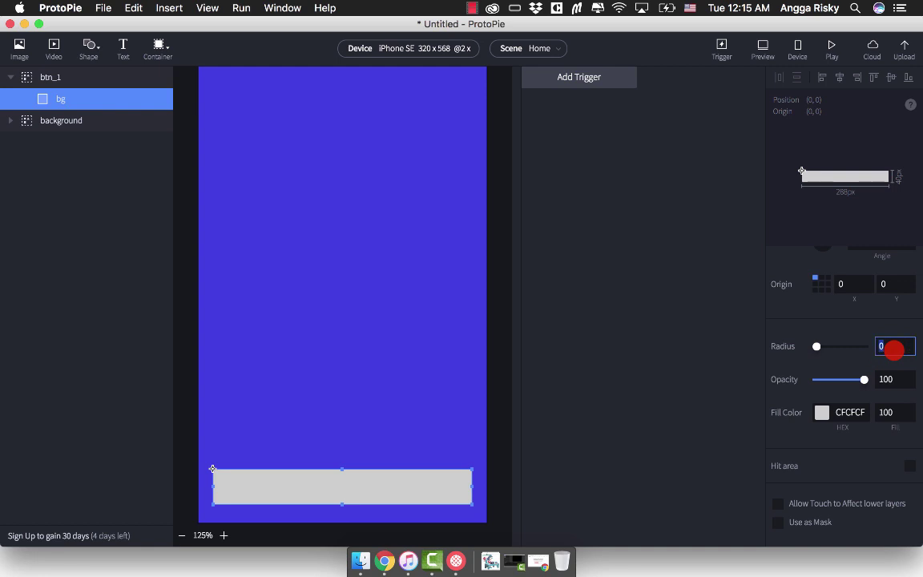
{"action": "left_click", "coordinate": [515, 406]}
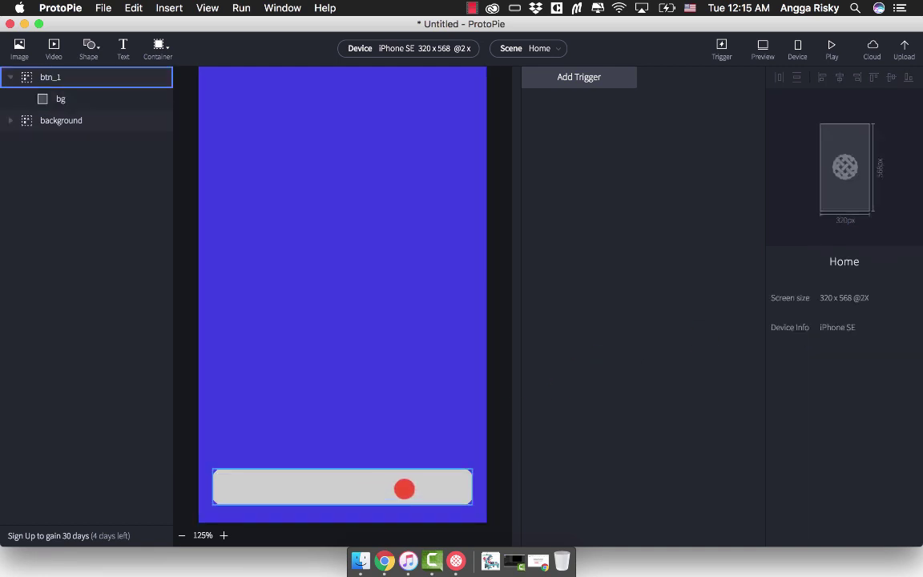
Zoom back to 100% and reselect the bg rectangle in btn_1.
{"action": "key", "text": "super+minus"}
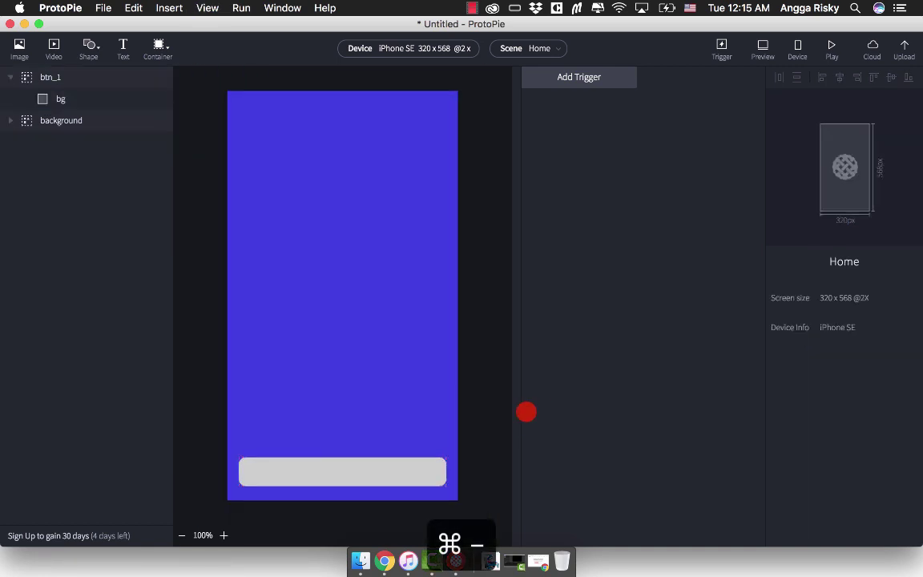
{"action": "left_click", "coordinate": [346, 469]}
{"action": "left_click", "coordinate": [239, 458]}
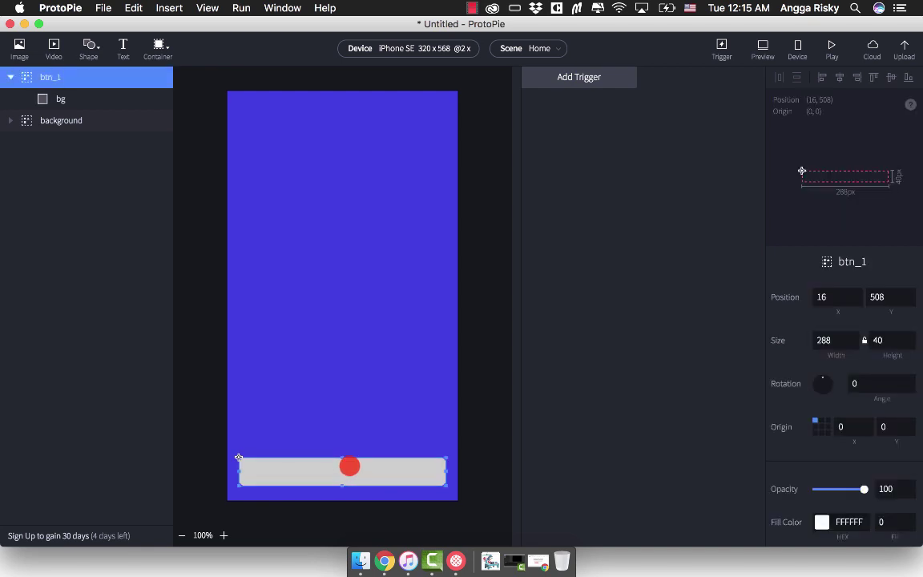
{"action": "double_click", "coordinate": [342, 467]}
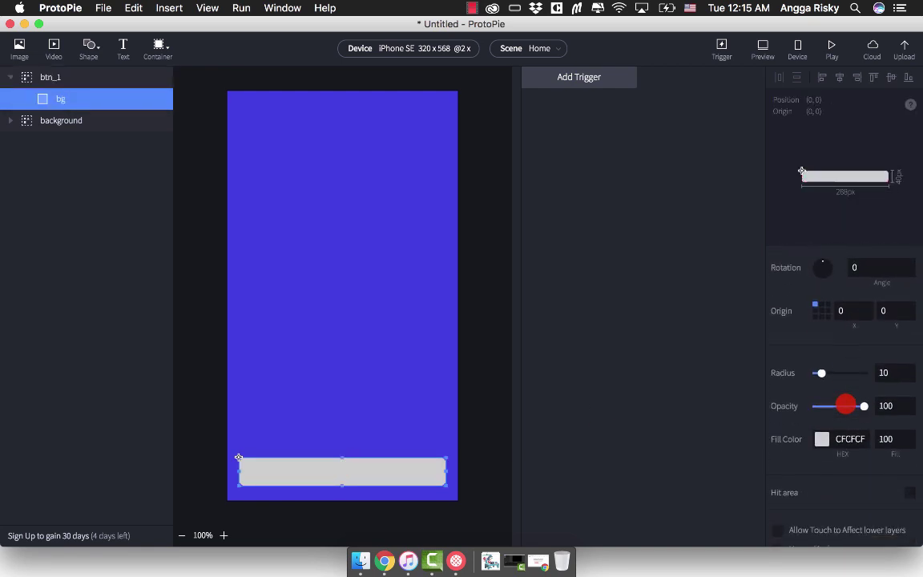
{"action": "scroll", "coordinate": [846, 405], "scroll_direction": "down", "scroll_amount": 1}
Recolour the bg fill to cyan 18CBDB, starting from hex 3498db and adjusting red and green.
{"action": "left_click", "coordinate": [823, 412]}
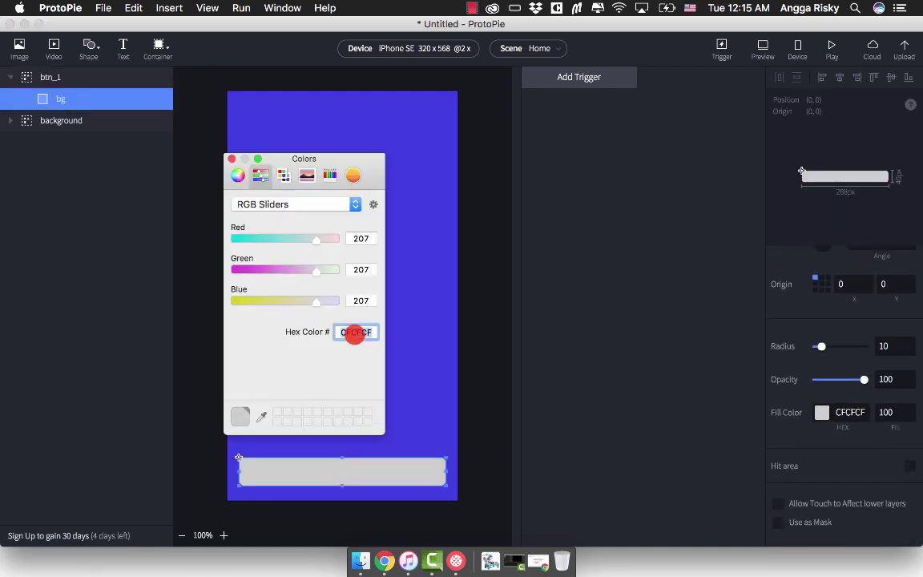
{"action": "type", "text": "3498db"}
{"action": "key", "text": "Return"}
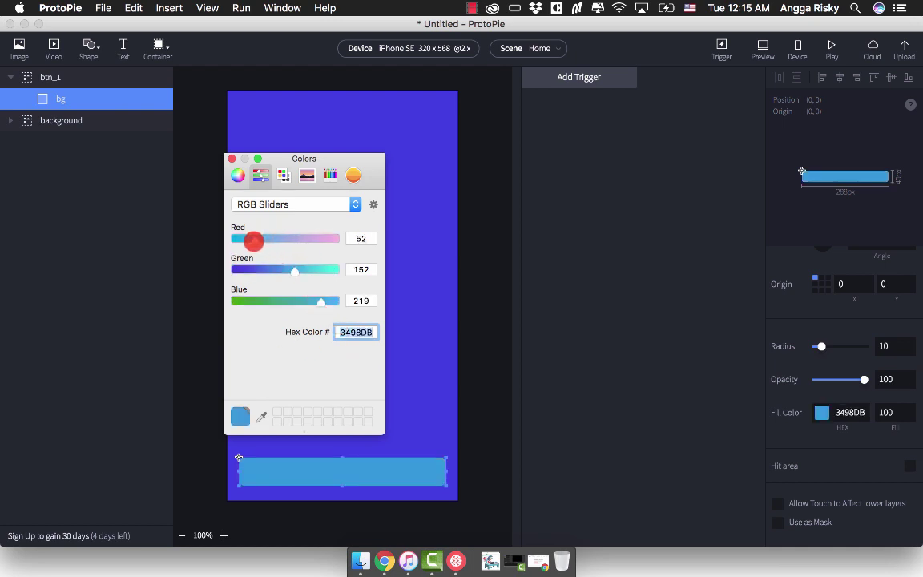
{"action": "left_click_drag", "start_coordinate": [254, 240], "coordinate": [242, 239]}
{"action": "left_click_drag", "start_coordinate": [295, 271], "coordinate": [314, 270]}
{"action": "left_click", "coordinate": [586, 288]}
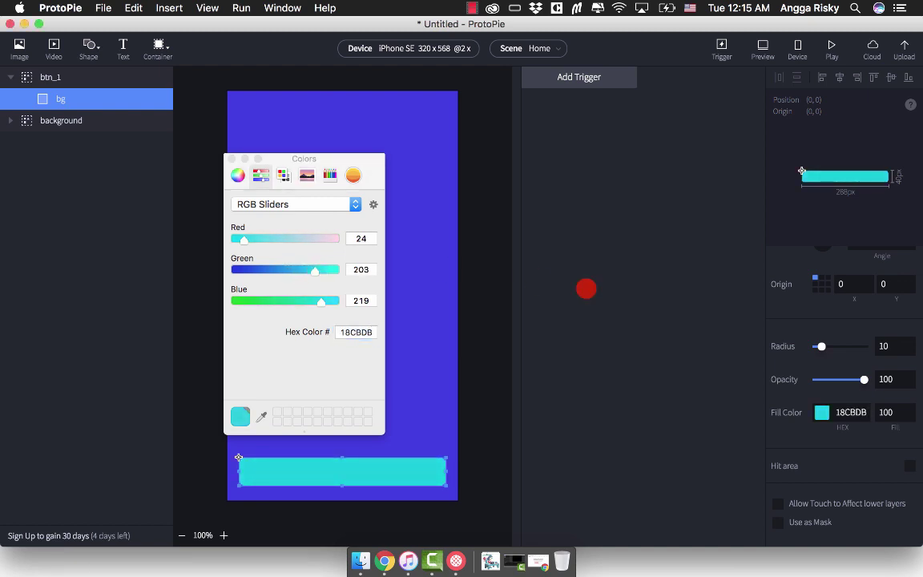
{"action": "left_click", "coordinate": [231, 159]}
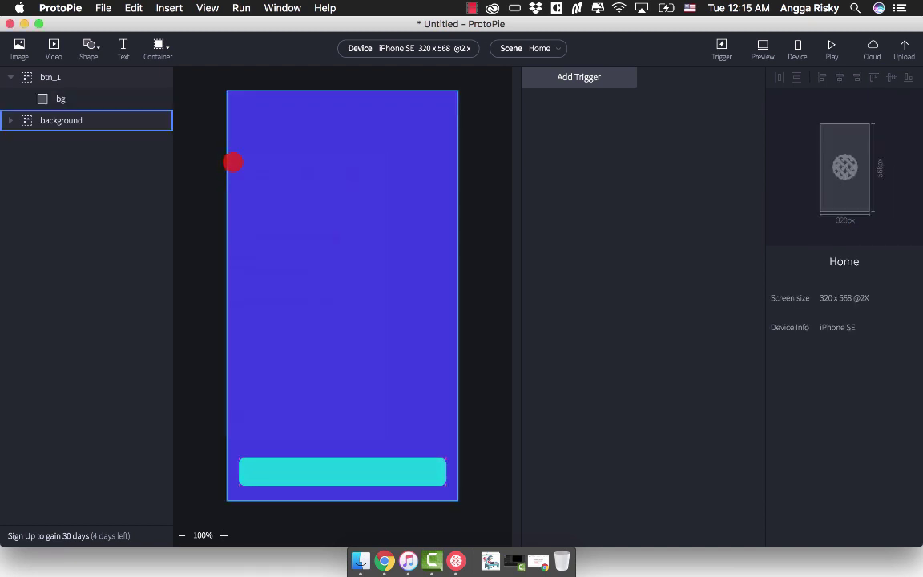
{"action": "left_click", "coordinate": [344, 470]}
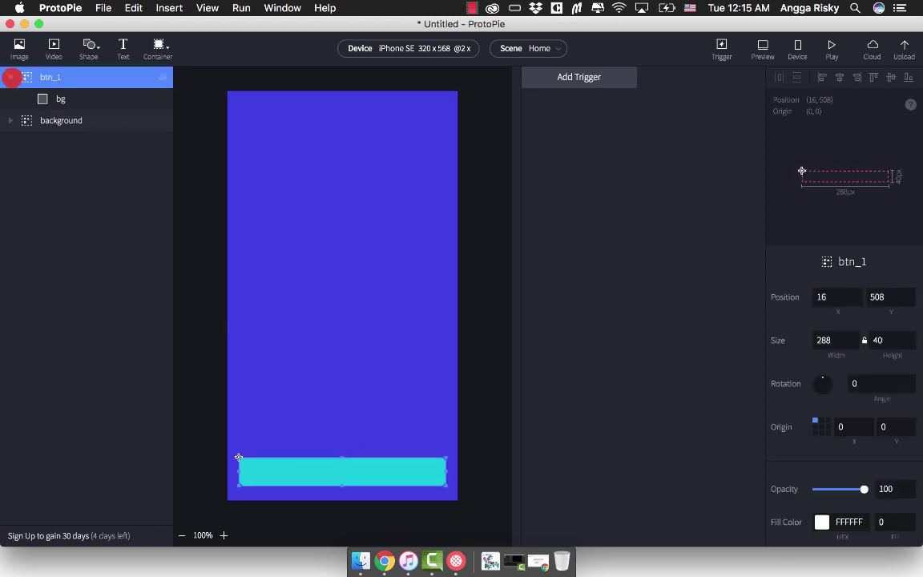
Collapse the btn_1 group's child layers and select the btn_1 button.
{"action": "left_click", "coordinate": [11, 77]}
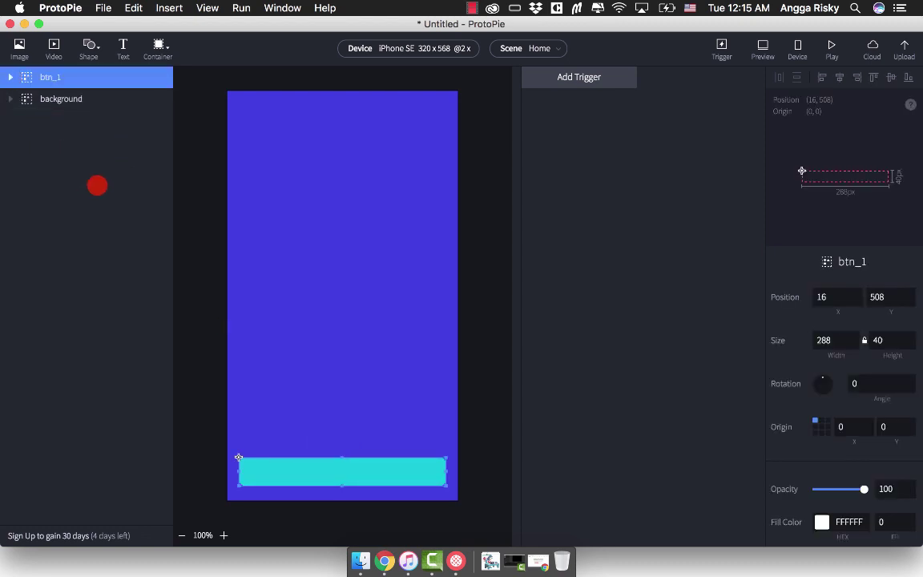
{"action": "left_click", "coordinate": [299, 490]}
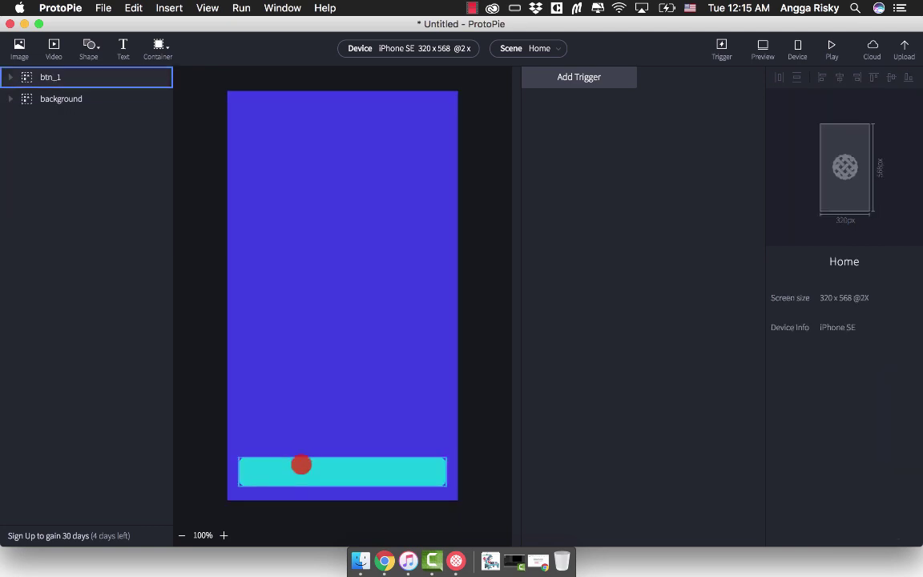
{"action": "left_click", "coordinate": [302, 464]}
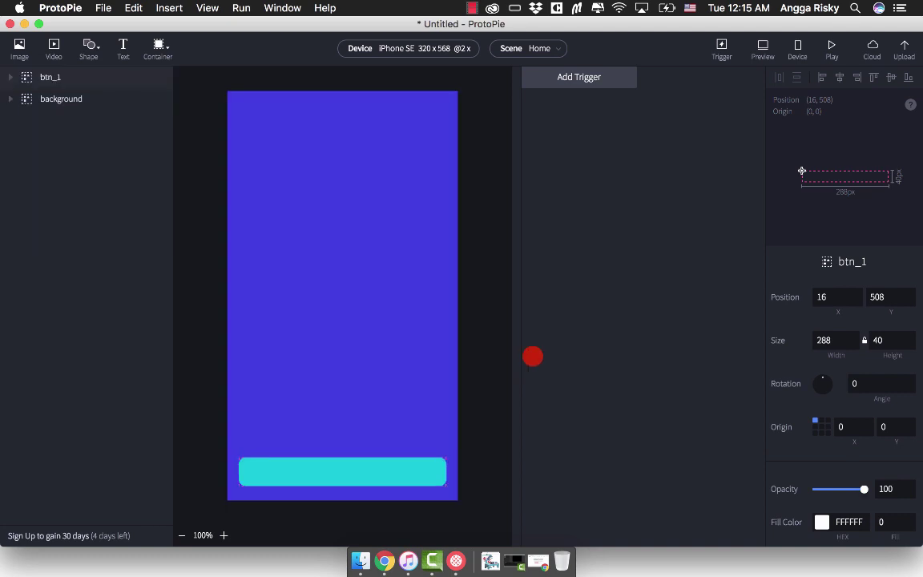
{"action": "left_click", "coordinate": [407, 445]}
{"action": "left_click", "coordinate": [369, 470]}
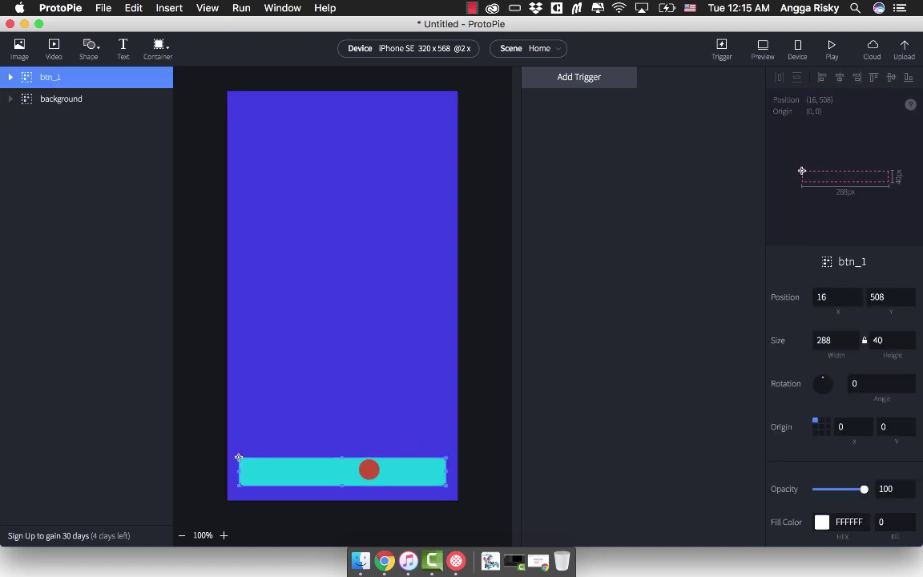
{"action": "left_click", "coordinate": [546, 248]}
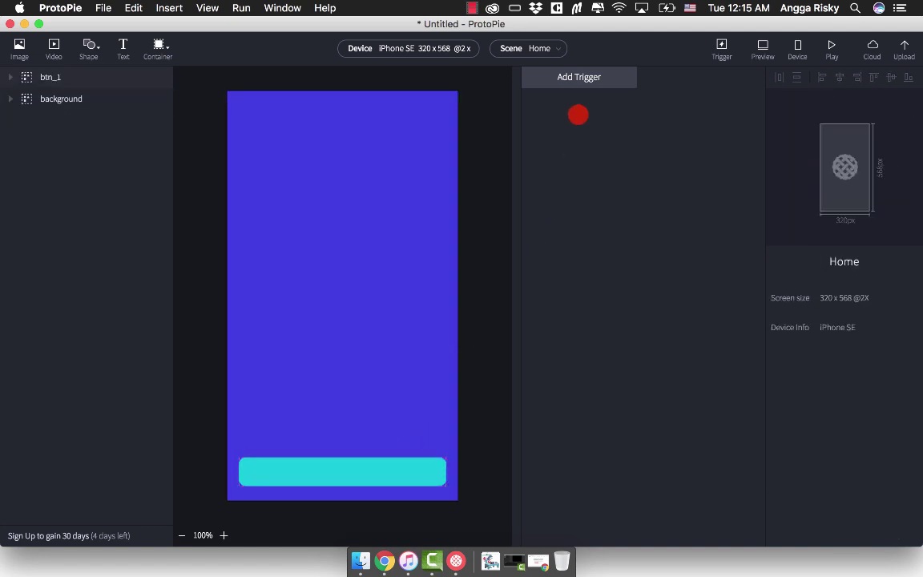
Add a Tap trigger on the btn_1 layer requiring one finger.
{"action": "left_click", "coordinate": [574, 78]}
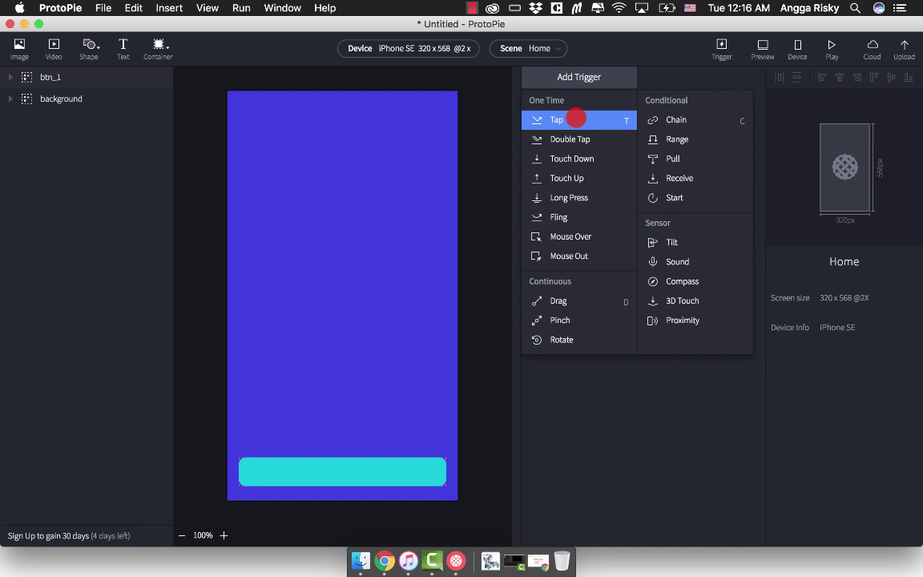
{"action": "left_click", "coordinate": [576, 119]}
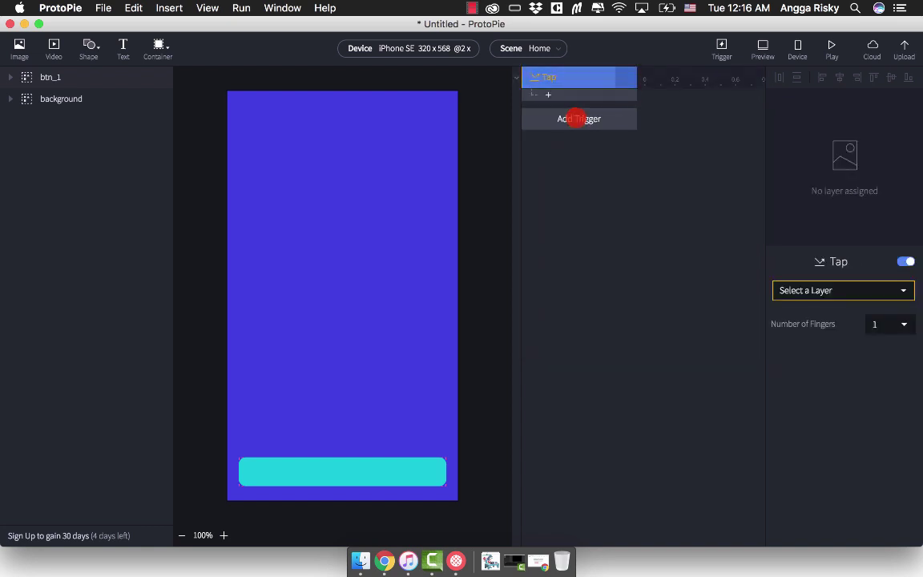
{"action": "left_click", "coordinate": [906, 291]}
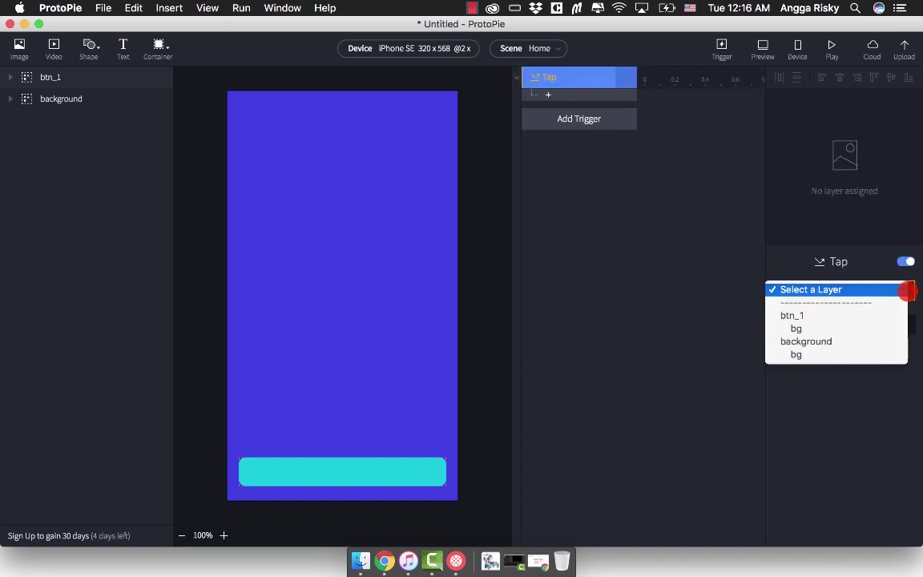
{"action": "left_click", "coordinate": [873, 319]}
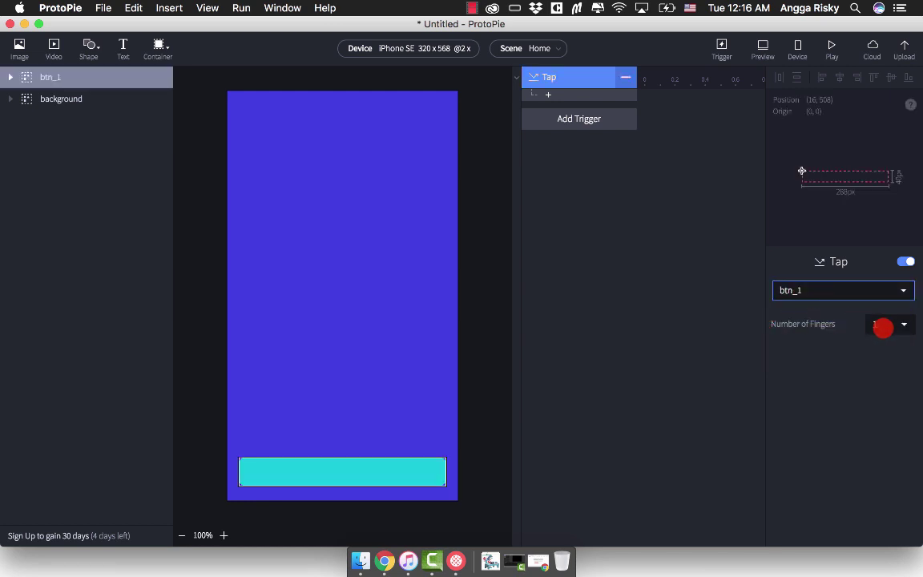
{"action": "left_click", "coordinate": [900, 324]}
{"action": "left_click", "coordinate": [879, 322]}
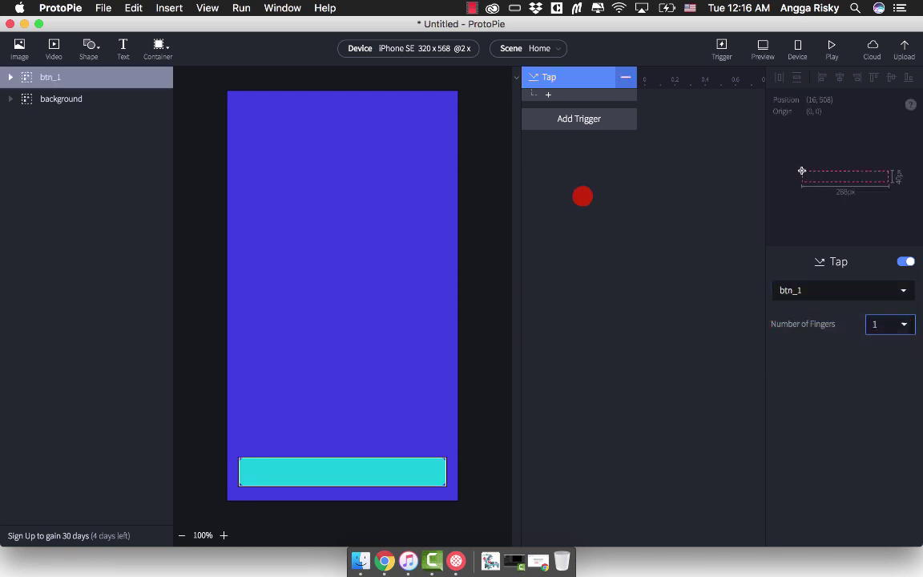
{"action": "left_click", "coordinate": [565, 187]}
{"action": "left_click", "coordinate": [399, 478]}
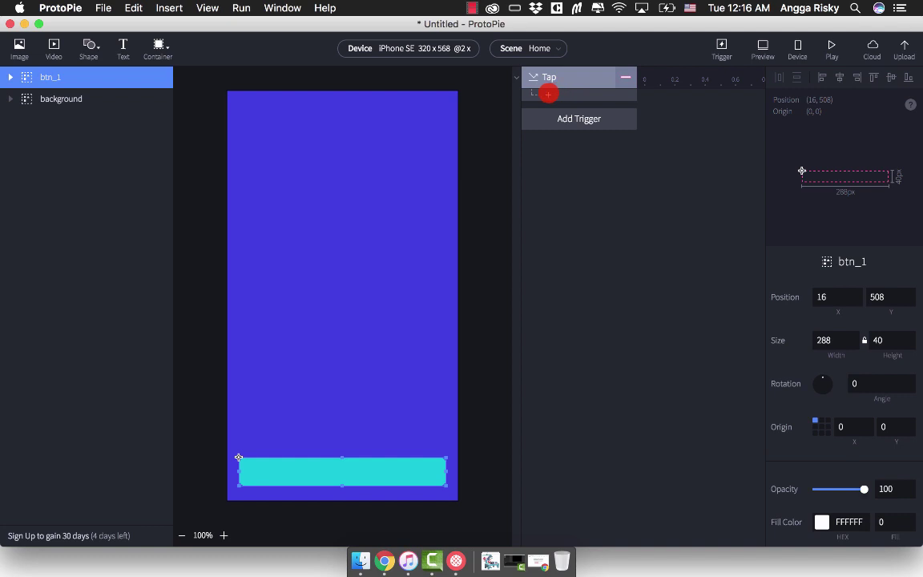
Add a Color response to the Tap trigger targeting the bg layer.
{"action": "left_click", "coordinate": [548, 93]}
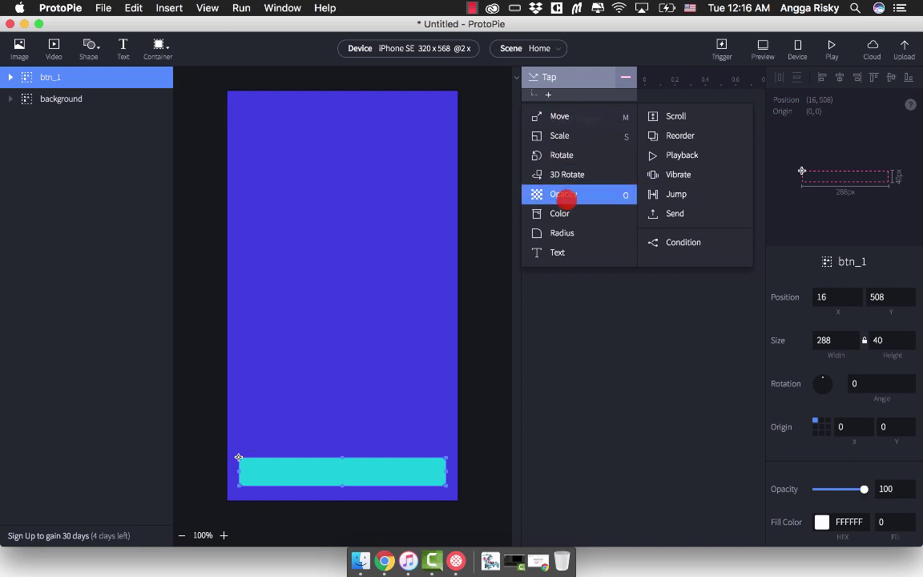
{"action": "left_click", "coordinate": [565, 211]}
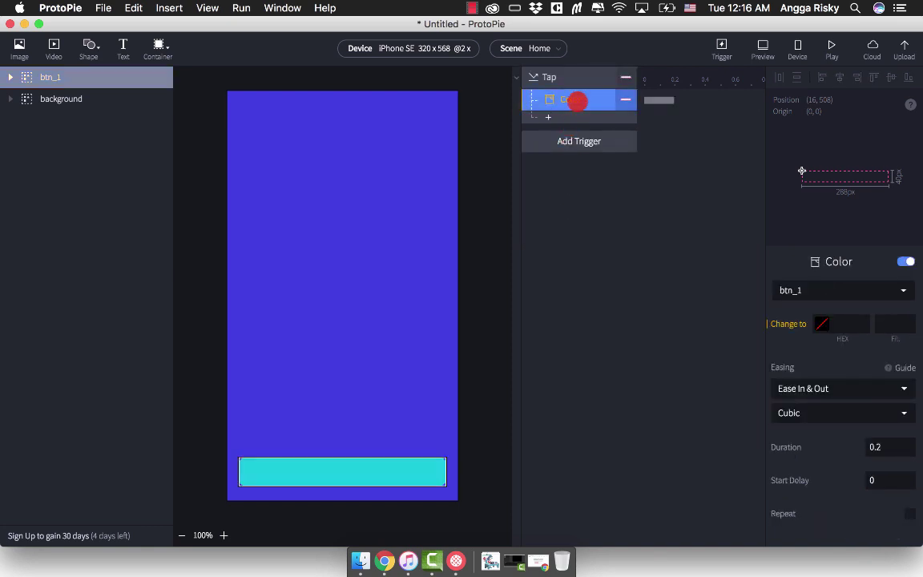
{"action": "left_click", "coordinate": [592, 189]}
{"action": "left_click", "coordinate": [587, 102]}
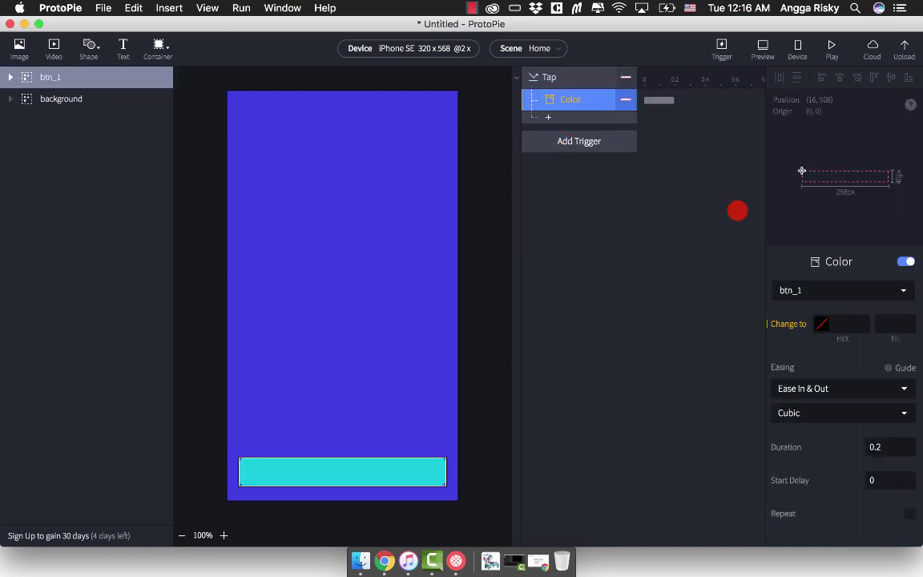
{"action": "left_click", "coordinate": [906, 290]}
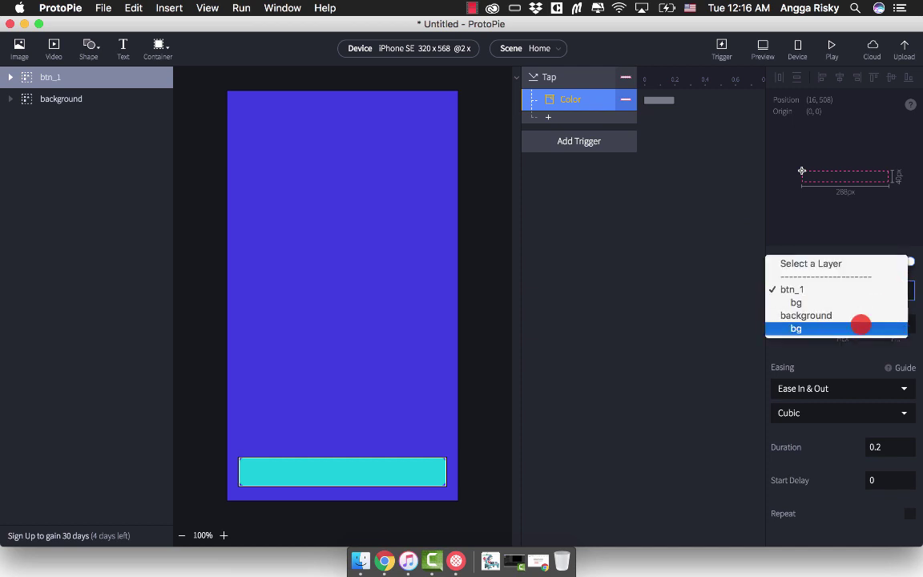
{"action": "left_click", "coordinate": [860, 327]}
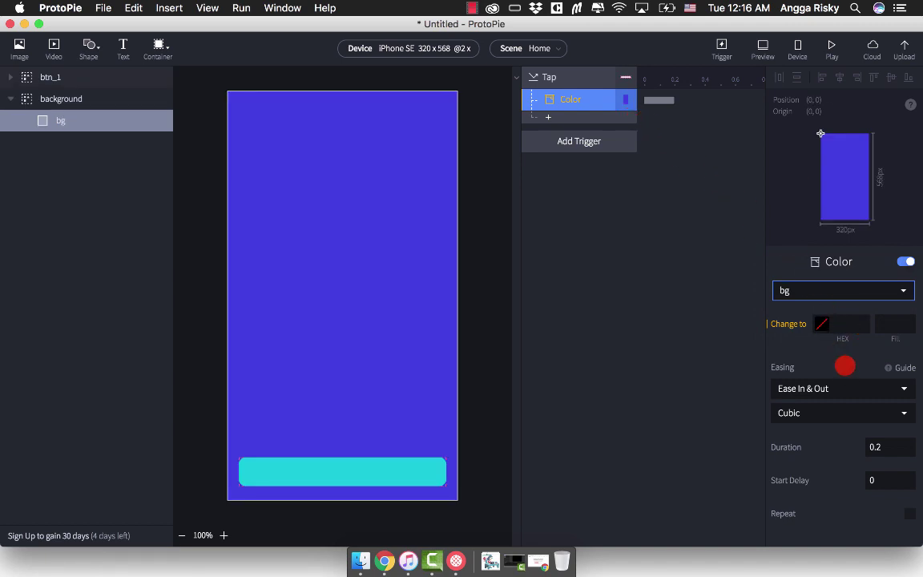
Set the response's target colour to pink E398DB, from hex 3498db with red raised to 227.
{"action": "left_click", "coordinate": [842, 321]}
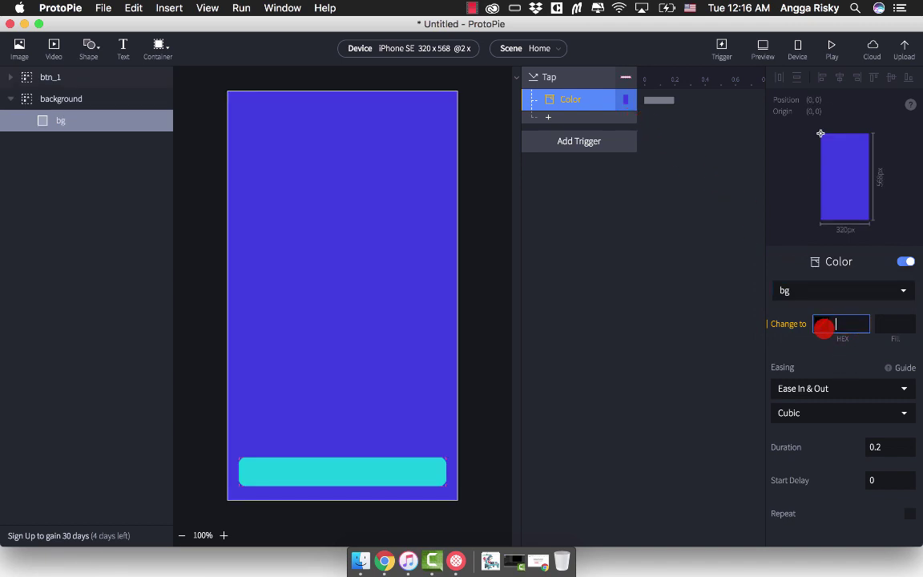
{"action": "left_click", "coordinate": [824, 326]}
{"action": "double_click", "coordinate": [354, 335]}
{"action": "type", "text": "34"}
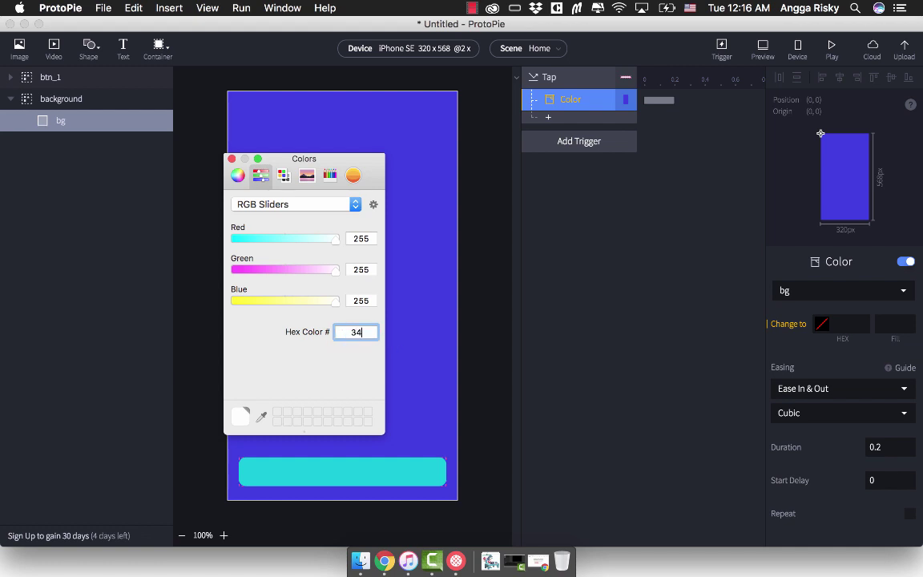
{"action": "type", "text": "98db"}
{"action": "key", "text": "Return"}
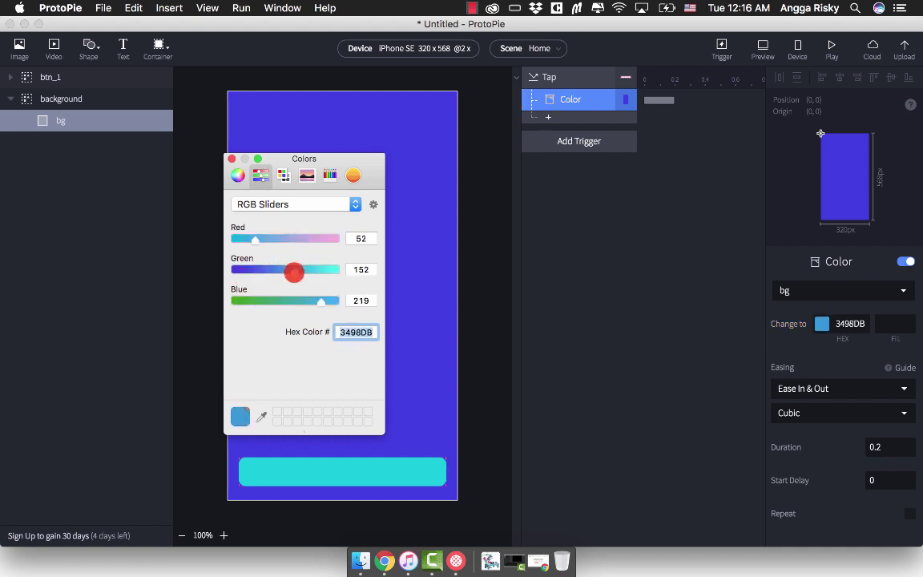
{"action": "left_click_drag", "start_coordinate": [254, 238], "coordinate": [324, 240]}
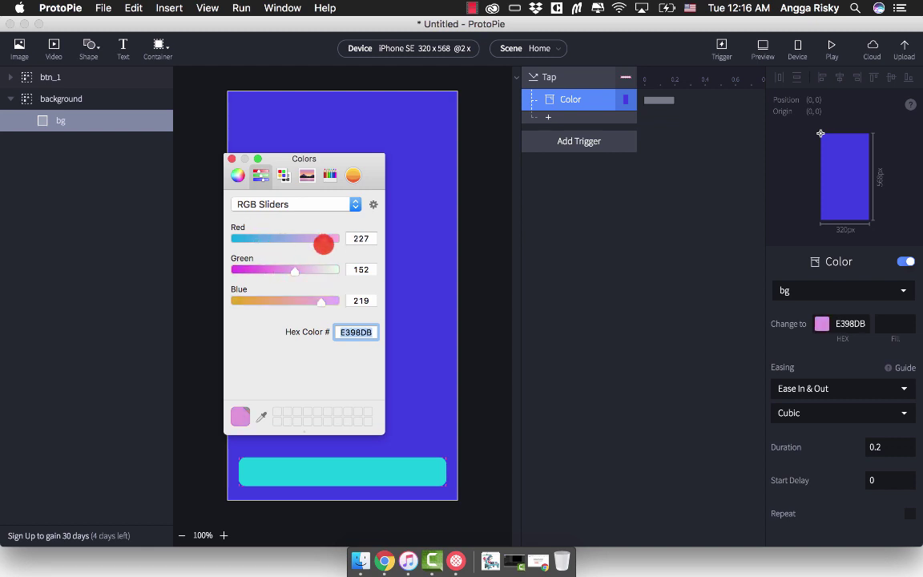
{"action": "left_click", "coordinate": [230, 159]}
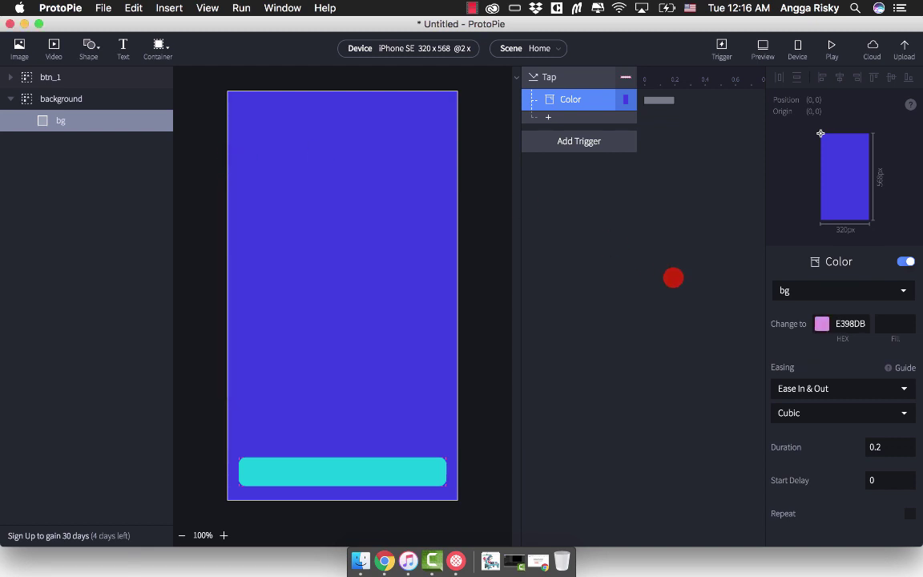
{"action": "left_click", "coordinate": [674, 276]}
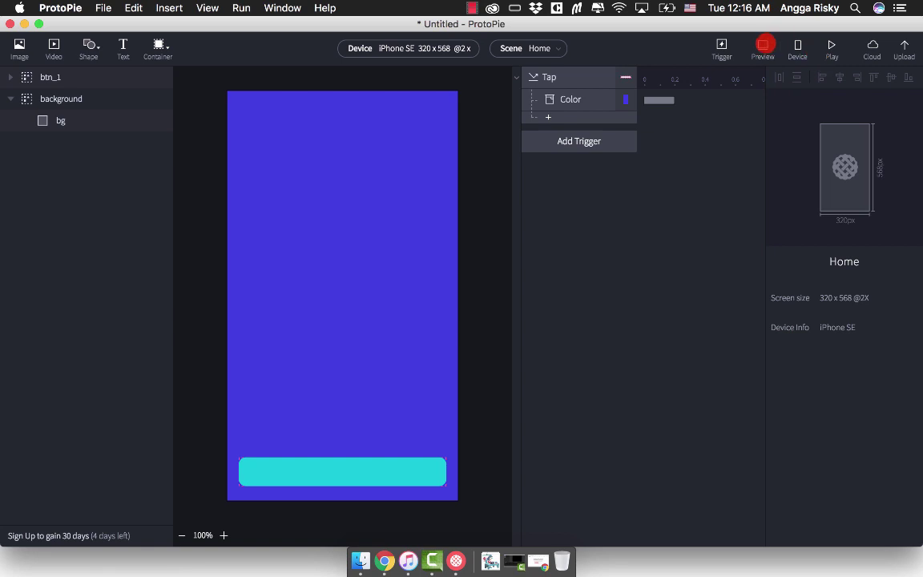
Preview the prototype, tap the cyan button to see the background turn pink, then reselect the Color response.
{"action": "left_click", "coordinate": [765, 46]}
{"action": "left_click", "coordinate": [761, 418]}
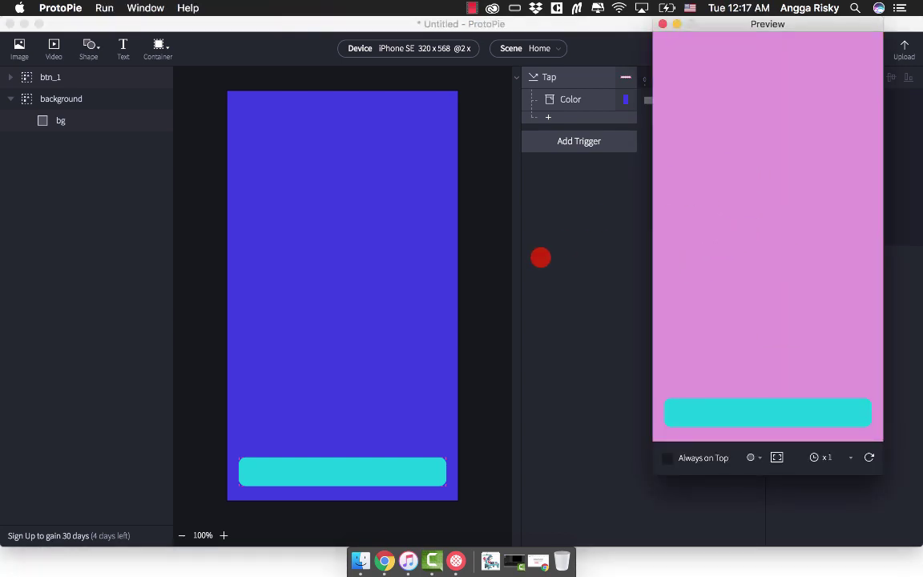
{"action": "left_click", "coordinate": [369, 268]}
{"action": "left_click", "coordinate": [369, 268]}
{"action": "left_click", "coordinate": [574, 100]}
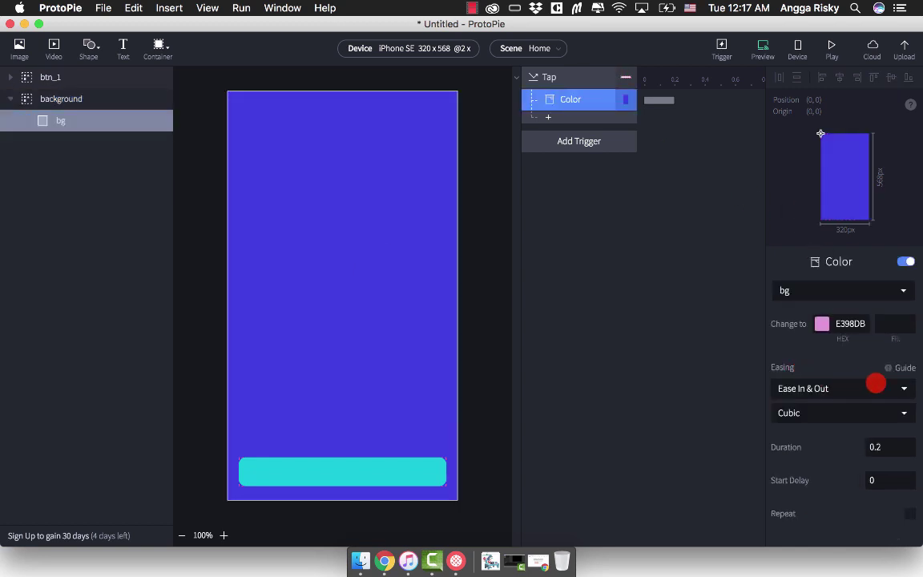
Give the Color response Linear easing, a 2 s duration and a 3 s start delay.
{"action": "left_click", "coordinate": [904, 389]}
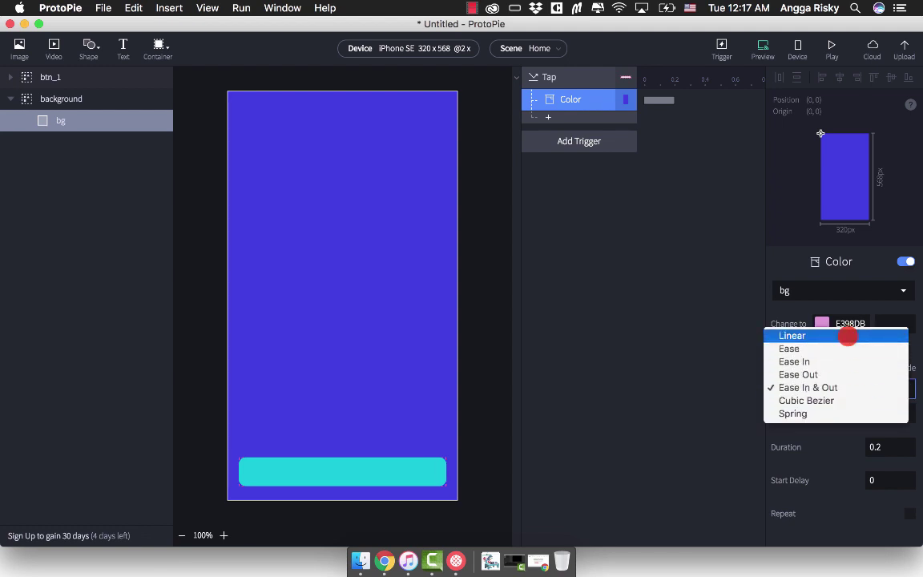
{"action": "left_click", "coordinate": [847, 334]}
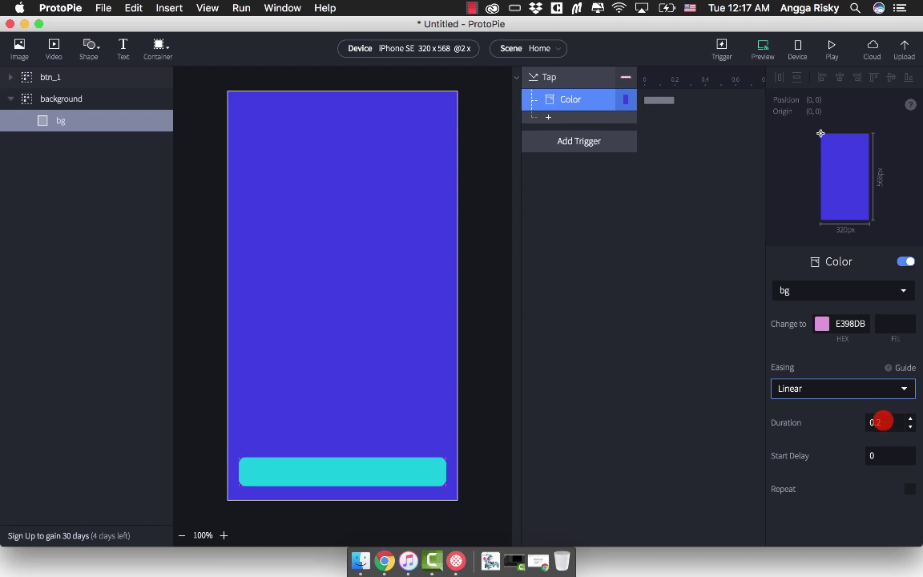
{"action": "left_click", "coordinate": [880, 422]}
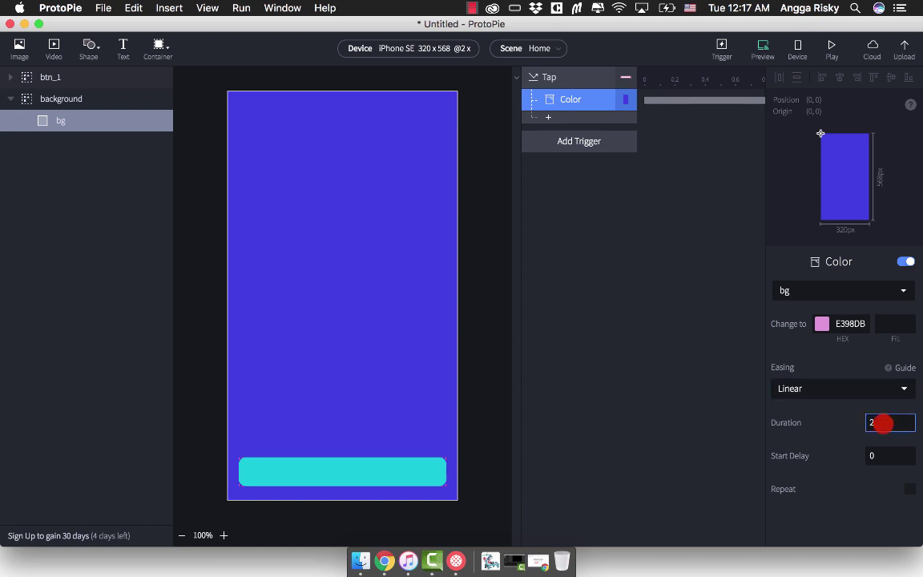
{"action": "left_click", "coordinate": [880, 454]}
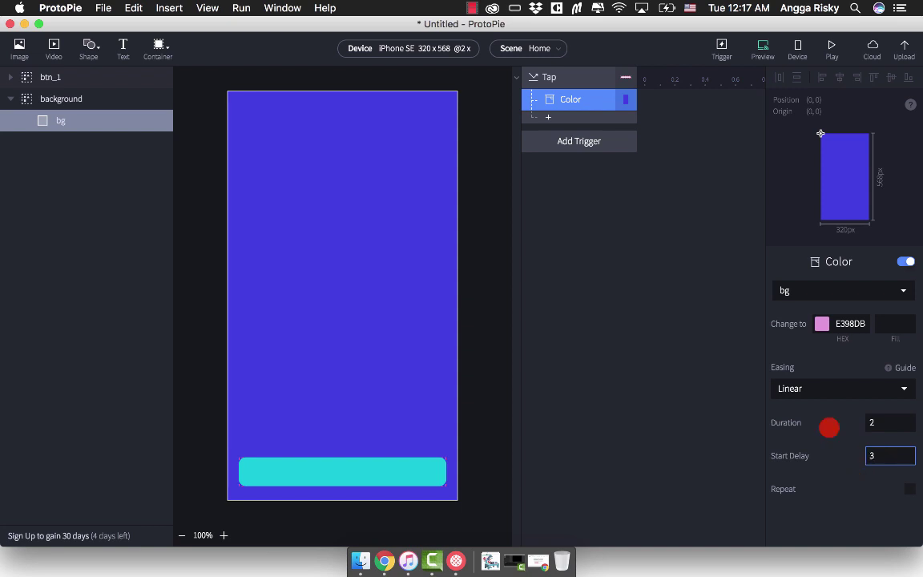
{"action": "left_click", "coordinate": [762, 45]}
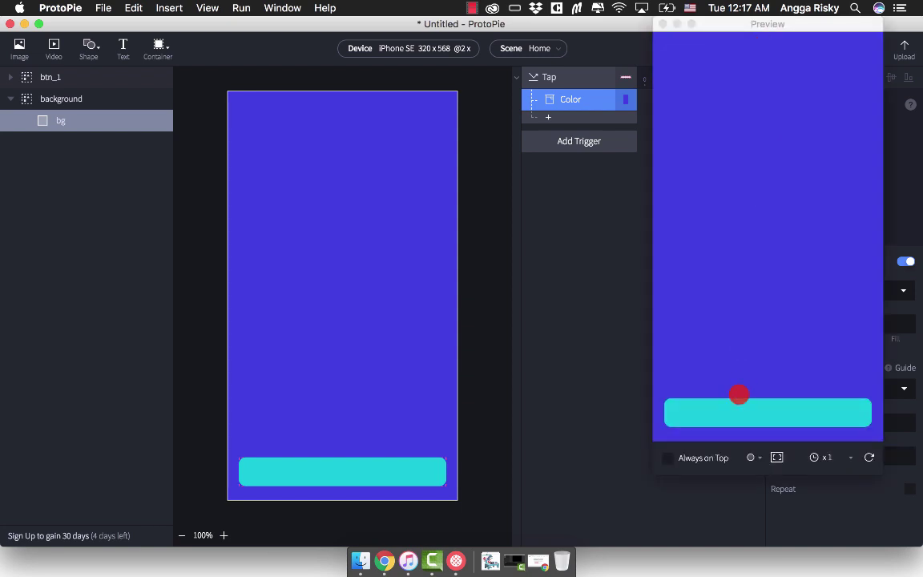
In the preview, tap the cyan button and watch the background fade slowly to pink.
{"action": "left_click", "coordinate": [738, 411]}
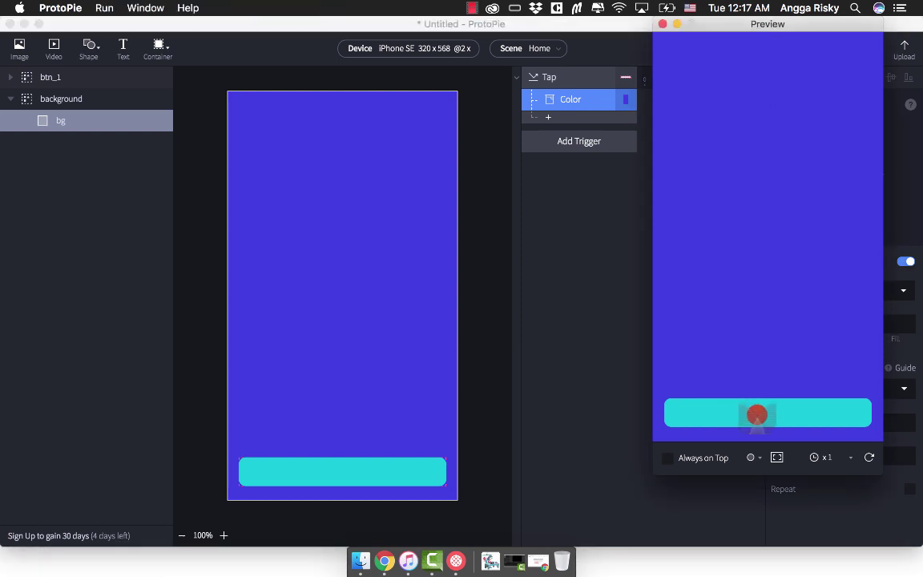
{"action": "left_click", "coordinate": [757, 414]}
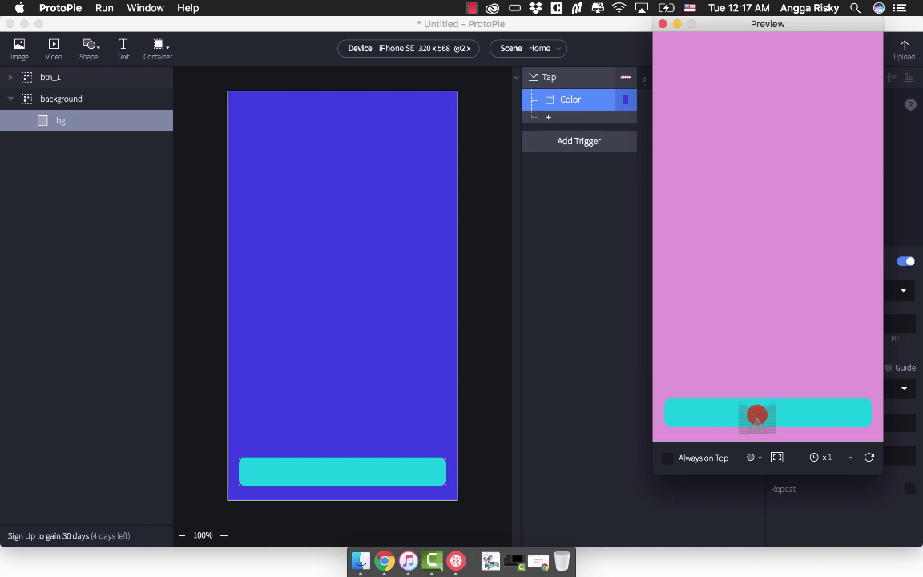
Close the preview and add a new blank scene.
{"action": "left_click", "coordinate": [662, 25]}
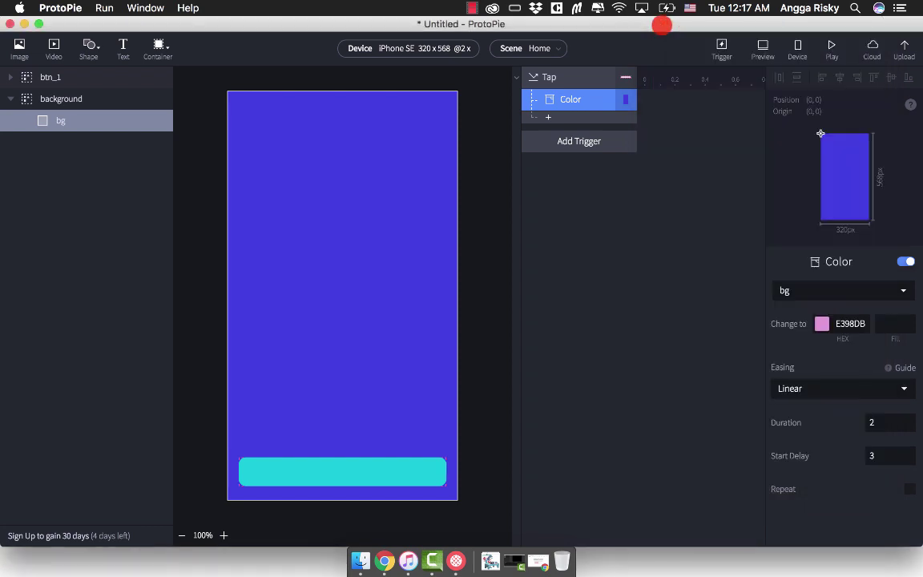
{"action": "left_click", "coordinate": [564, 208]}
{"action": "left_click", "coordinate": [559, 48]}
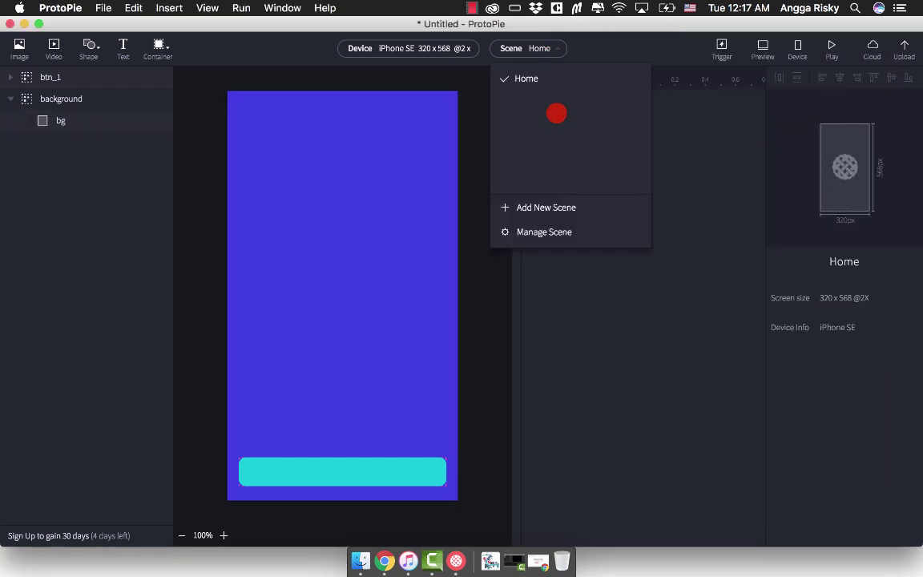
{"action": "left_click", "coordinate": [554, 206]}
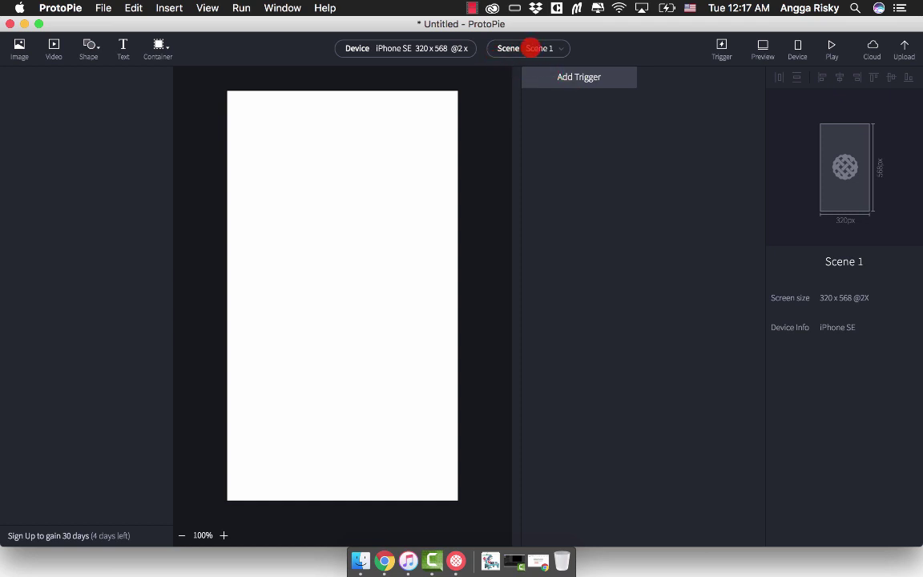
Rename the new Scene 1 to LastPage in scene management.
{"action": "left_click", "coordinate": [532, 48]}
{"action": "left_click", "coordinate": [548, 232]}
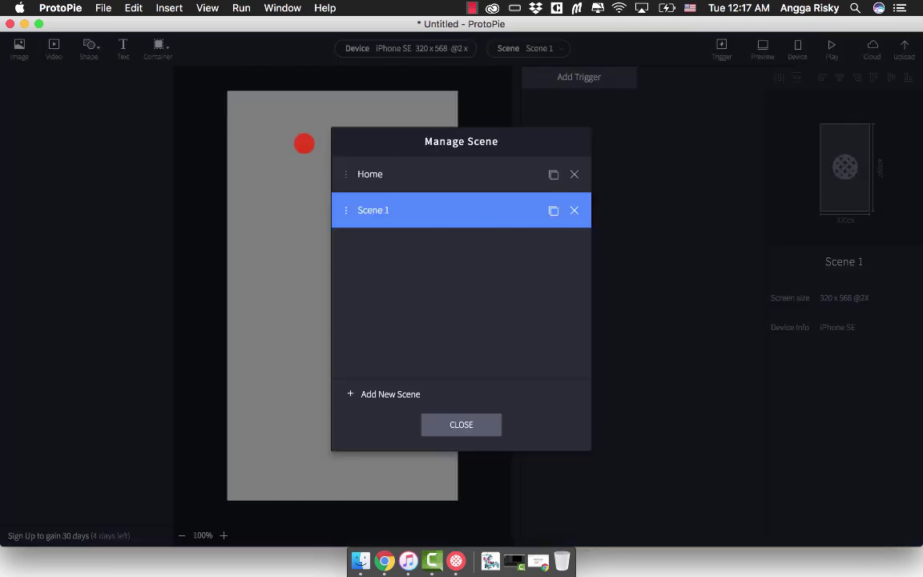
{"action": "double_click", "coordinate": [375, 209]}
{"action": "type", "text": "Page"}
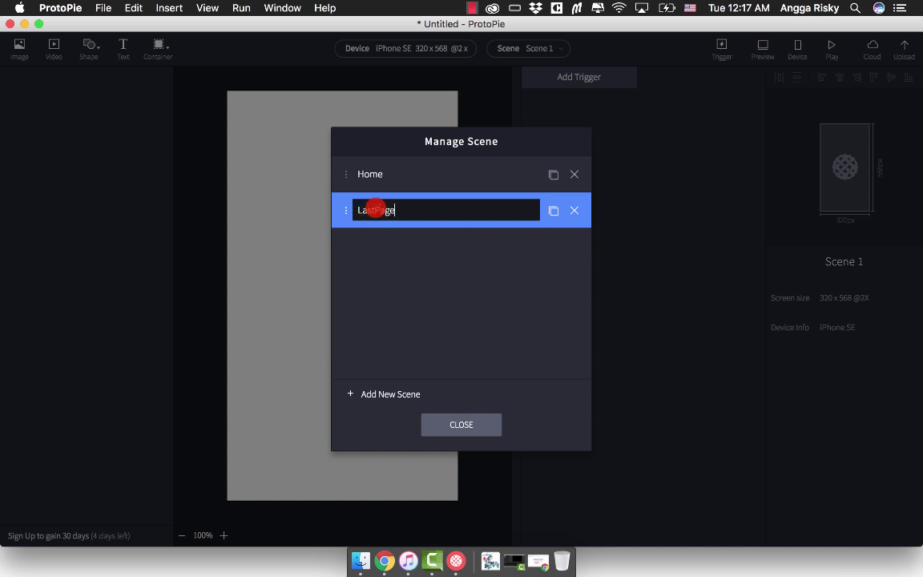
{"action": "key", "text": "Return"}
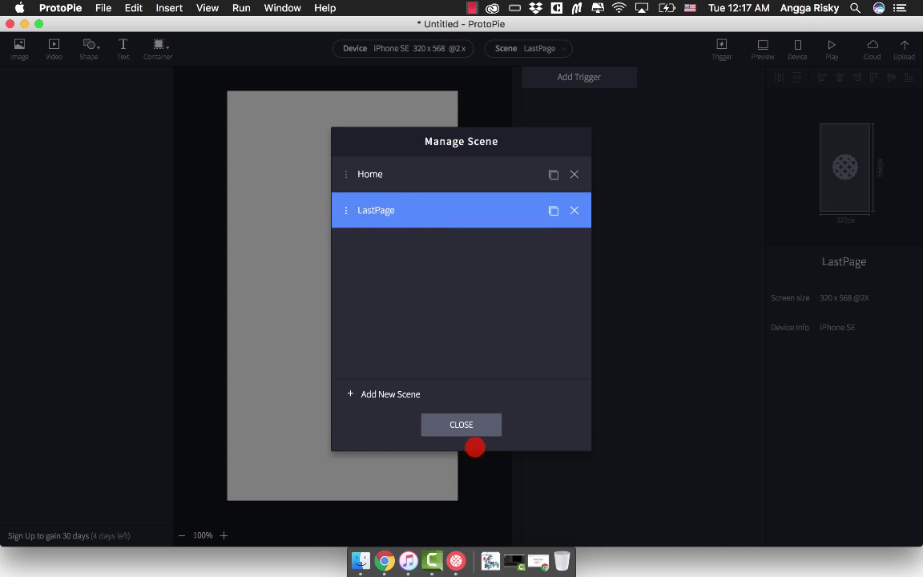
{"action": "left_click", "coordinate": [473, 424]}
Add a text layer to LastPage reading 'Back to Home'.
{"action": "left_click", "coordinate": [125, 46]}
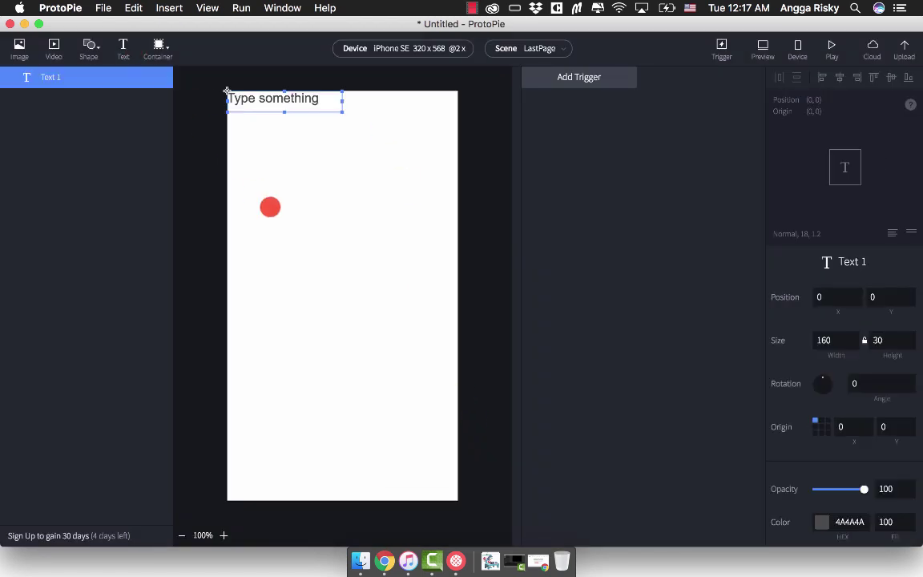
{"action": "double_click", "coordinate": [258, 98]}
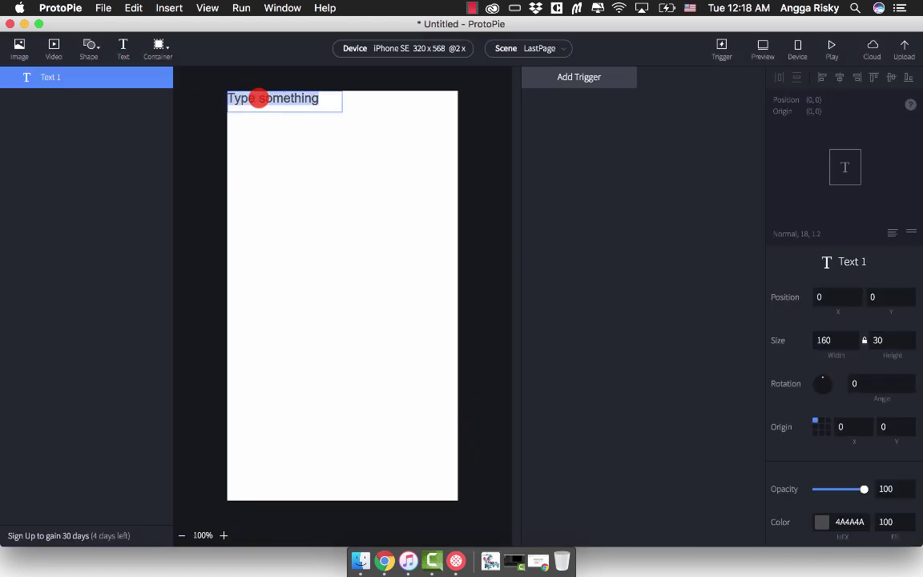
{"action": "type", "text": "Back to Home"}
{"action": "left_click", "coordinate": [540, 155]}
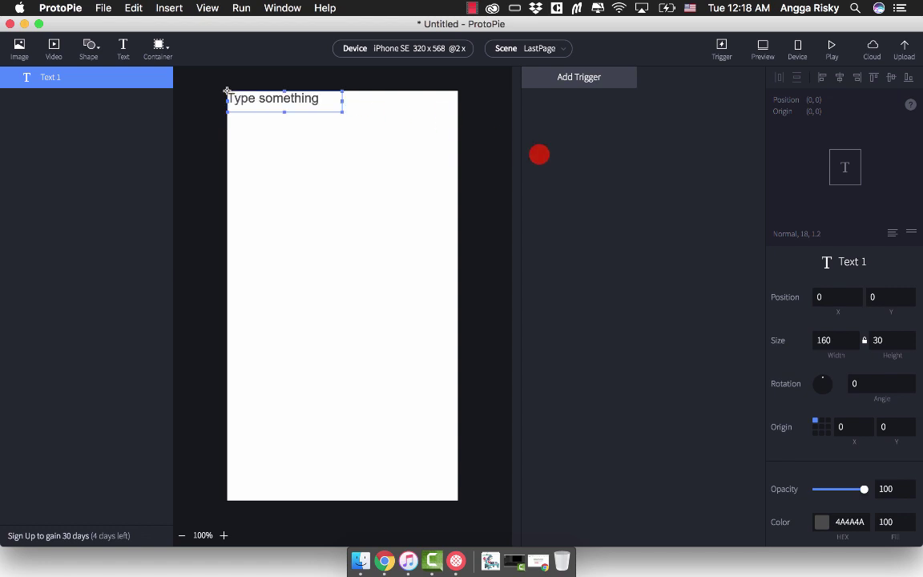
{"action": "left_click", "coordinate": [284, 97]}
Centre the Back to Home text within its box and on the screen.
{"action": "left_click", "coordinate": [855, 383]}
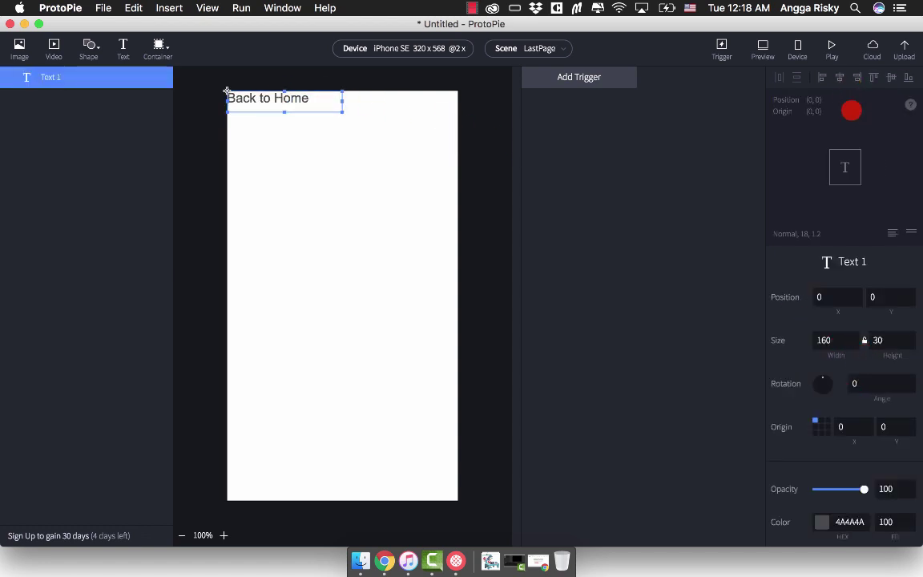
{"action": "scroll", "coordinate": [829, 432], "scroll_direction": "down", "scroll_amount": 4}
{"action": "scroll", "coordinate": [833, 440], "scroll_direction": "down", "scroll_amount": 2}
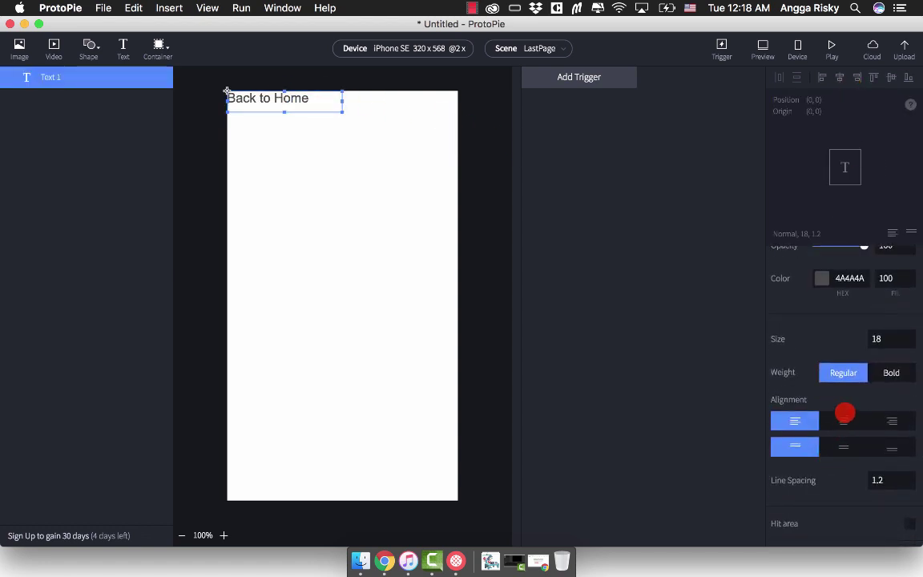
{"action": "left_click", "coordinate": [844, 421]}
{"action": "left_click", "coordinate": [844, 446]}
{"action": "left_click", "coordinate": [839, 78]}
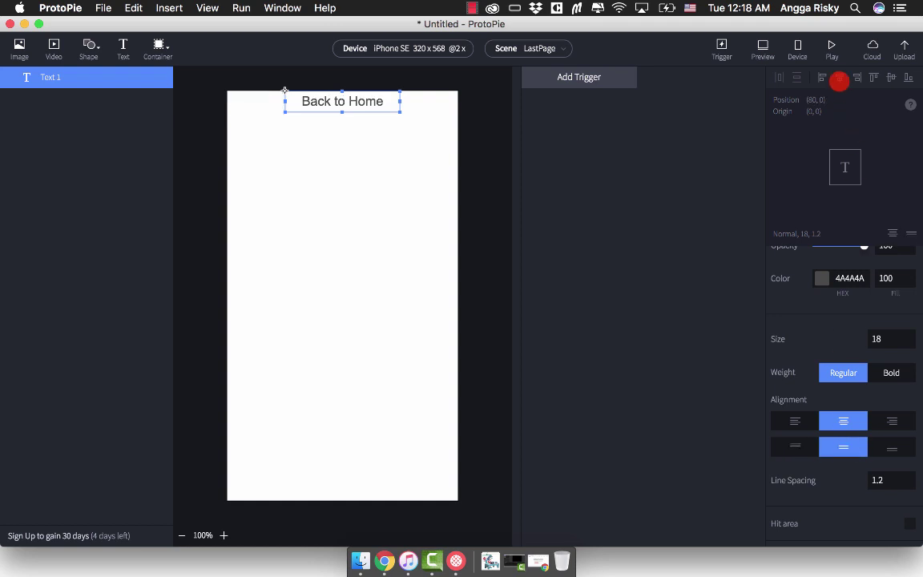
{"action": "left_click", "coordinate": [890, 78]}
Add a Tap trigger to the Back to Home text layer.
{"action": "left_click", "coordinate": [480, 271]}
{"action": "left_click", "coordinate": [364, 287]}
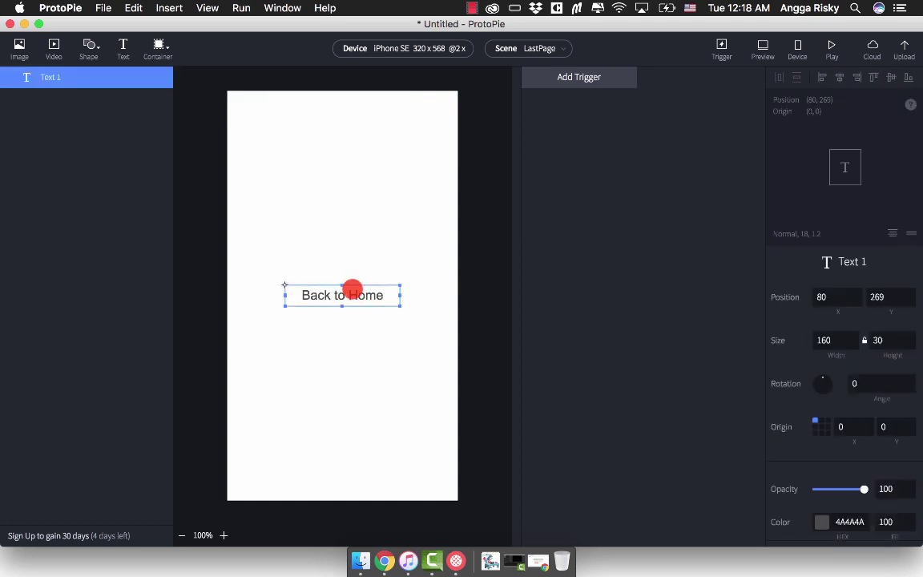
{"action": "left_click", "coordinate": [583, 74]}
{"action": "left_click", "coordinate": [574, 120]}
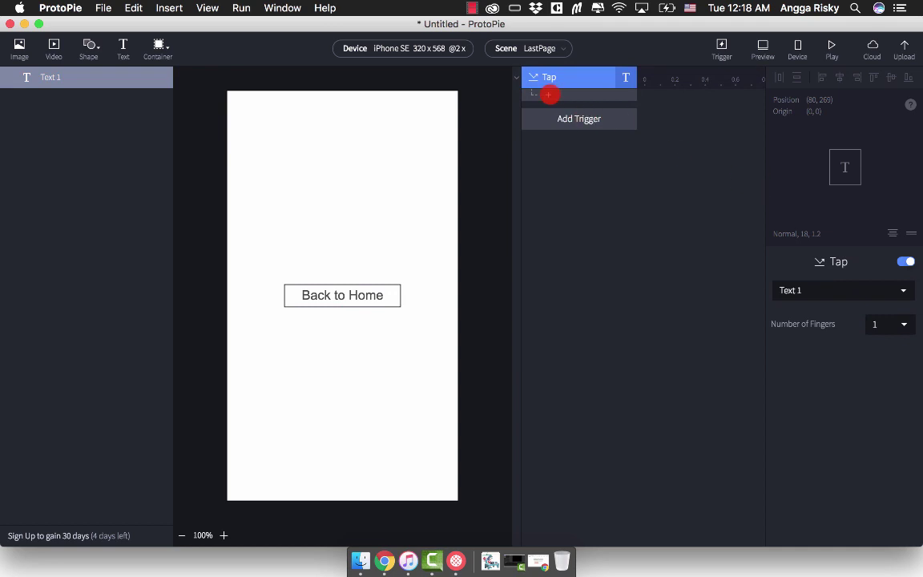
Add a Jump response to the text's Tap, going to the previously shown scene with Pop.
{"action": "left_click", "coordinate": [549, 94]}
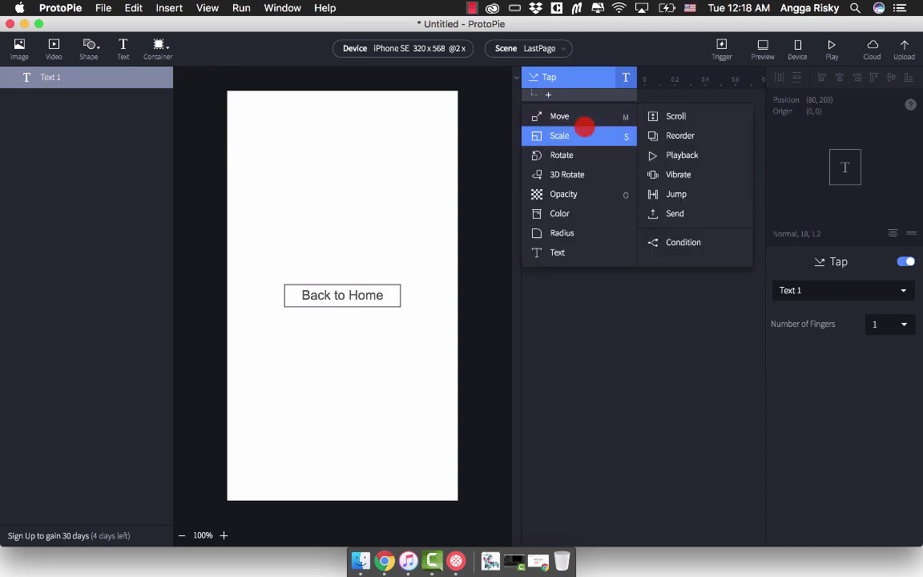
{"action": "left_click", "coordinate": [677, 195]}
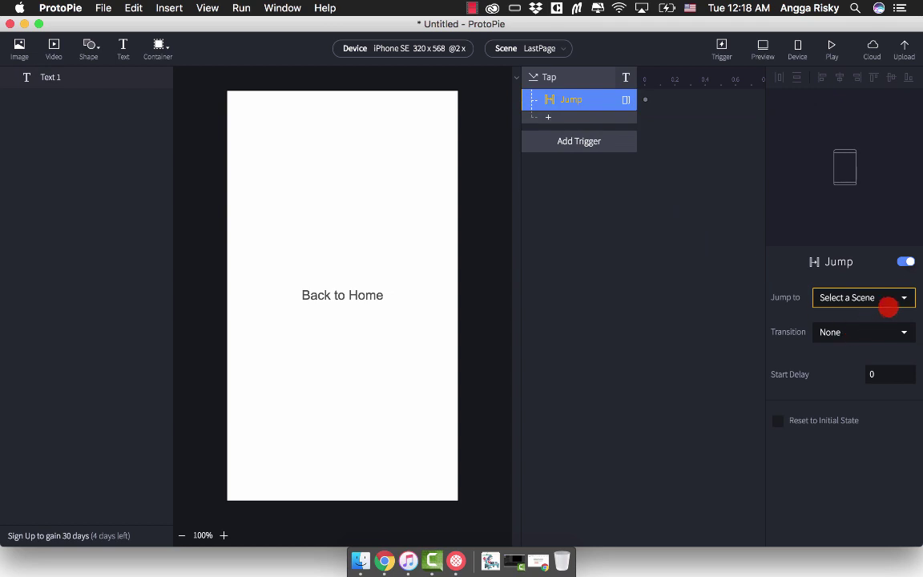
{"action": "left_click", "coordinate": [889, 302]}
{"action": "left_click", "coordinate": [880, 311]}
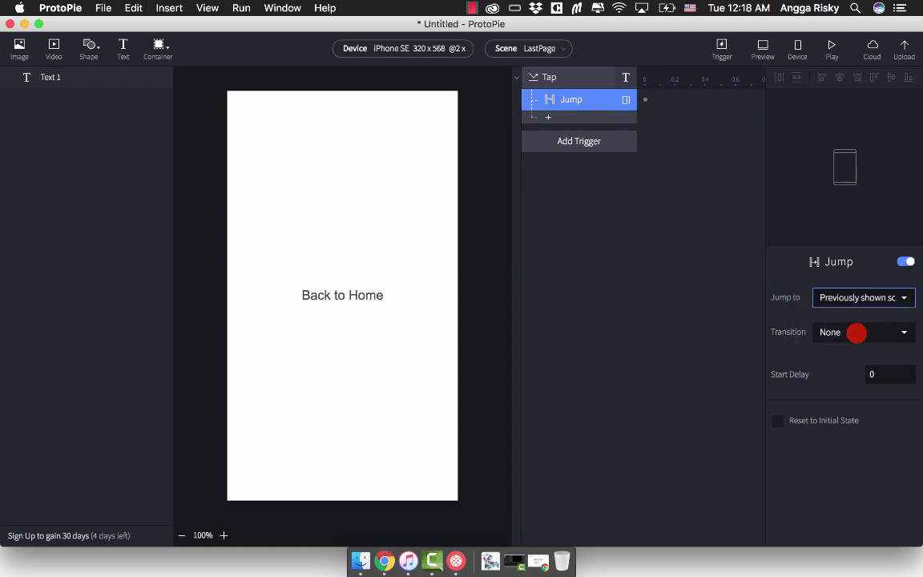
{"action": "left_click", "coordinate": [855, 331]}
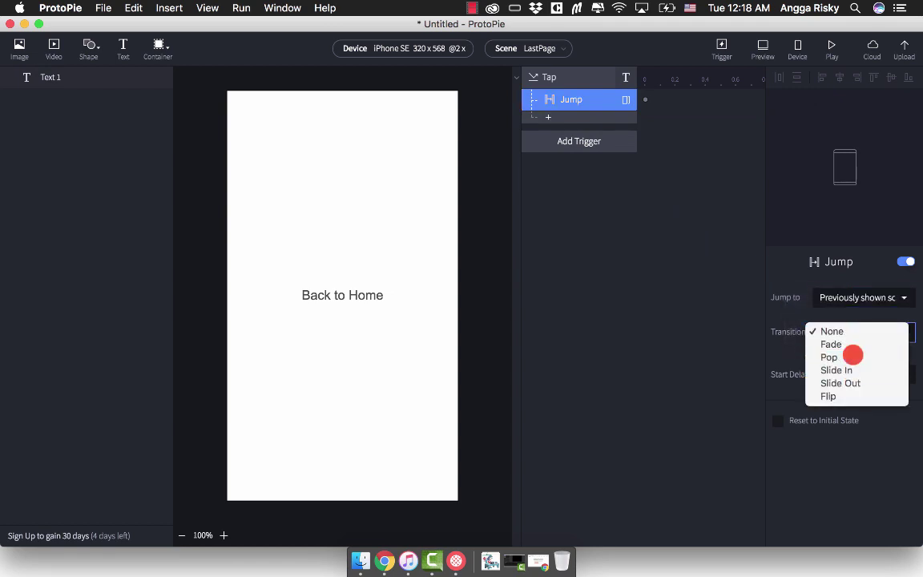
{"action": "left_click", "coordinate": [853, 358]}
{"action": "left_click", "coordinate": [597, 324]}
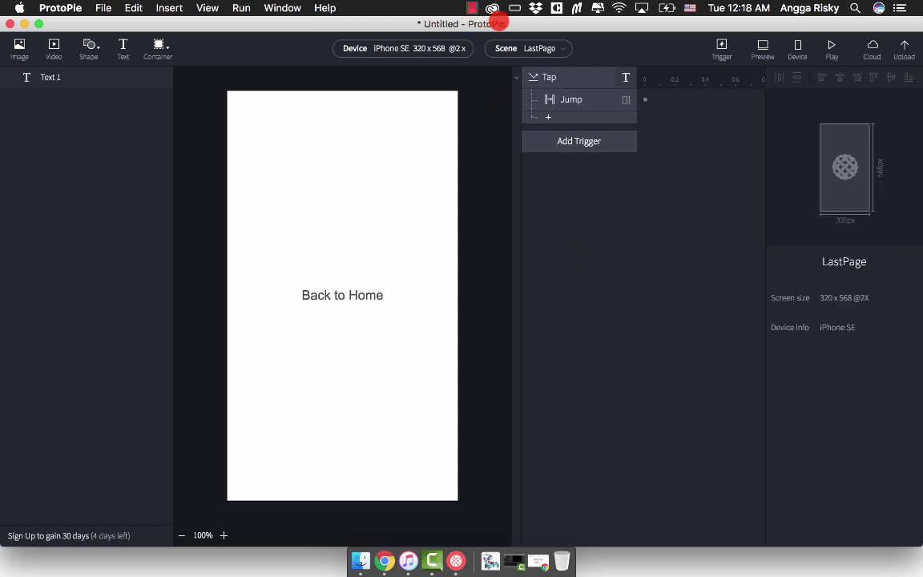
In Home, add a Jump to LastPage with a Fade transition to btn_1's Tap.
{"action": "left_click", "coordinate": [534, 48]}
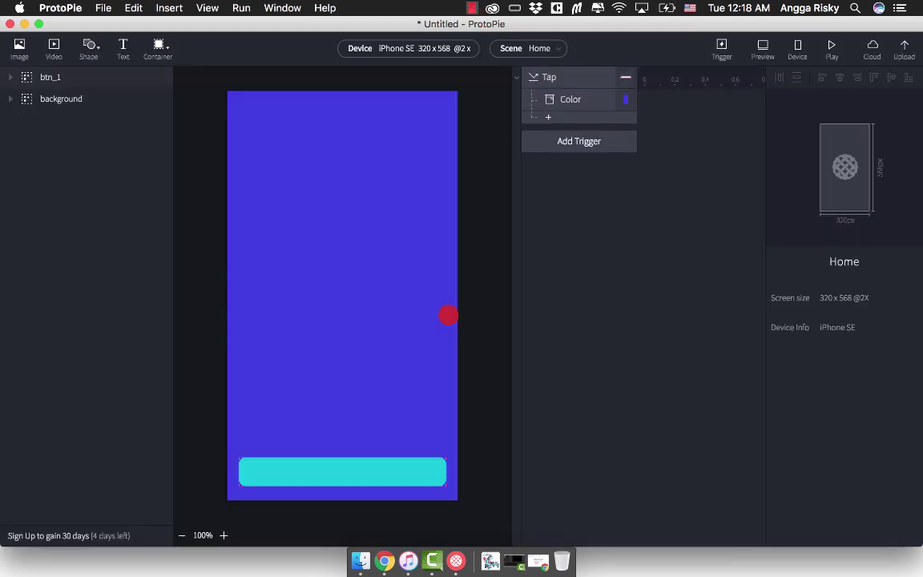
{"action": "left_click", "coordinate": [390, 461]}
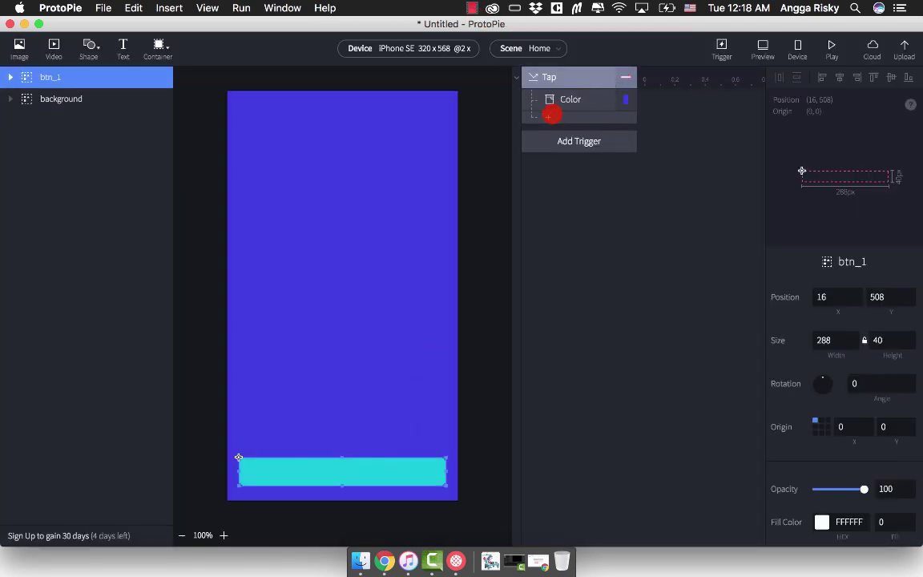
{"action": "left_click", "coordinate": [548, 116]}
{"action": "left_click", "coordinate": [673, 213]}
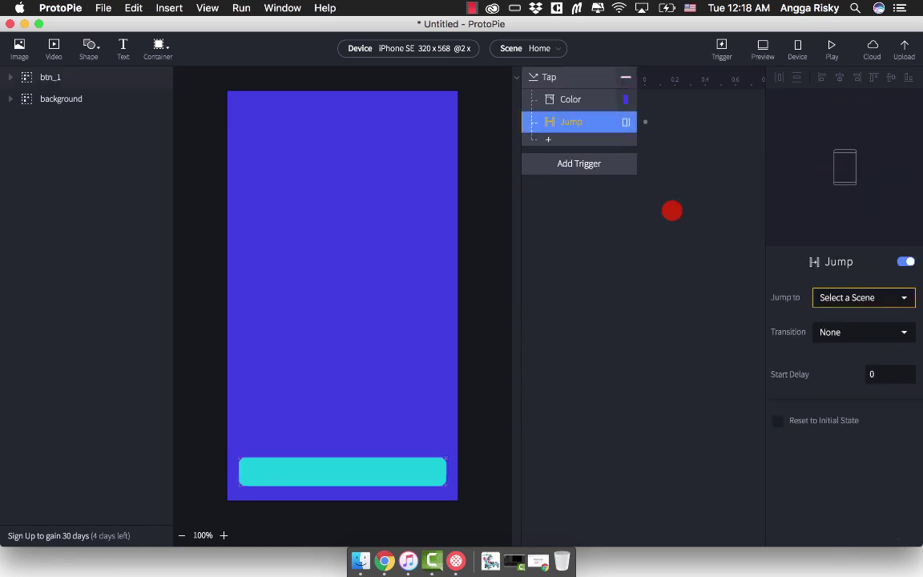
{"action": "left_click", "coordinate": [879, 298]}
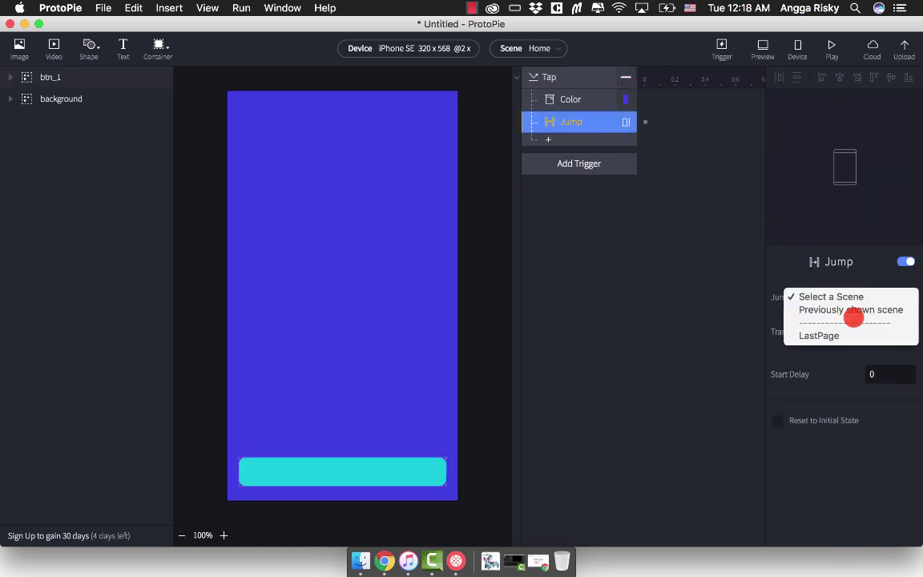
{"action": "left_click", "coordinate": [834, 335]}
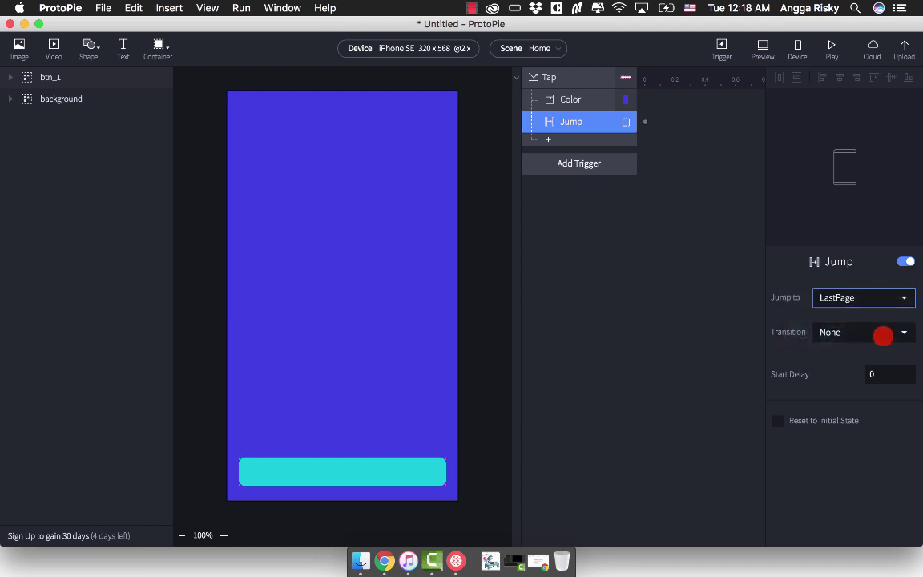
{"action": "left_click", "coordinate": [824, 331]}
{"action": "left_click", "coordinate": [583, 278]}
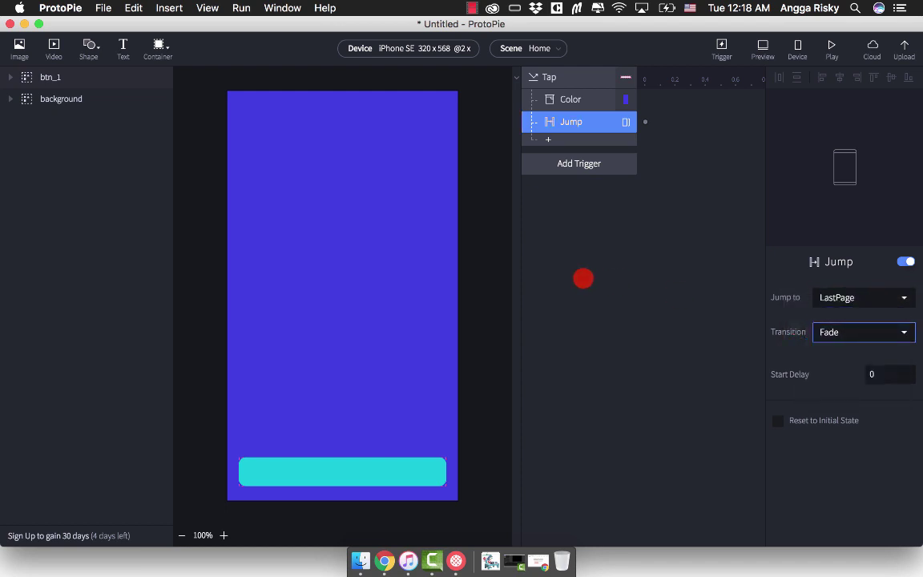
{"action": "left_click", "coordinate": [585, 274]}
{"action": "left_click", "coordinate": [762, 44]}
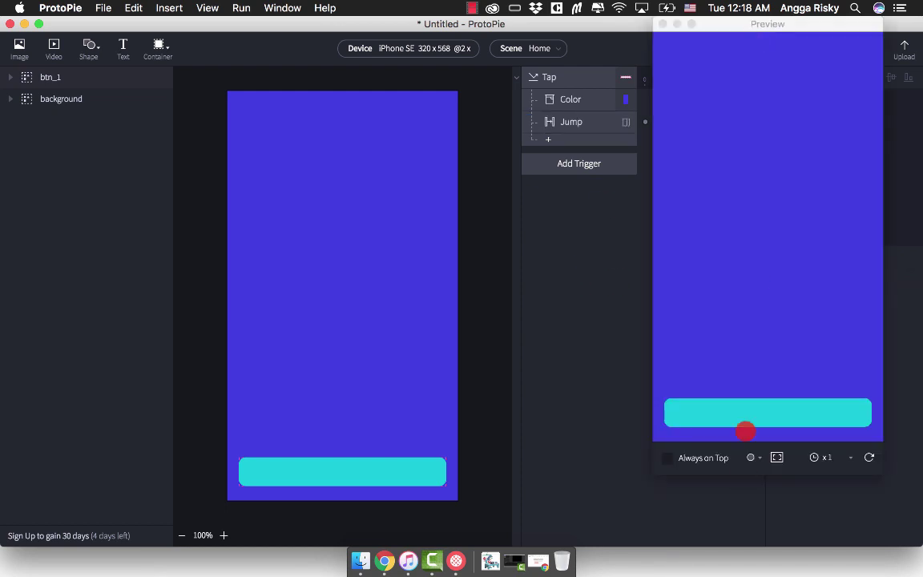
Test three times: cyan button jumps to Back to Home, which returns to pink Home.
{"action": "left_click", "coordinate": [752, 411]}
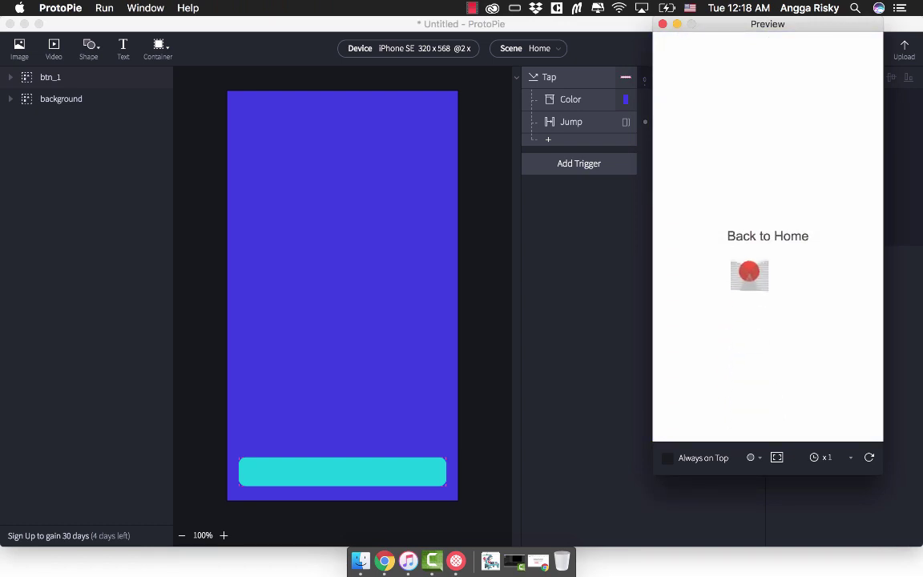
{"action": "left_click", "coordinate": [757, 237]}
{"action": "left_click", "coordinate": [738, 409]}
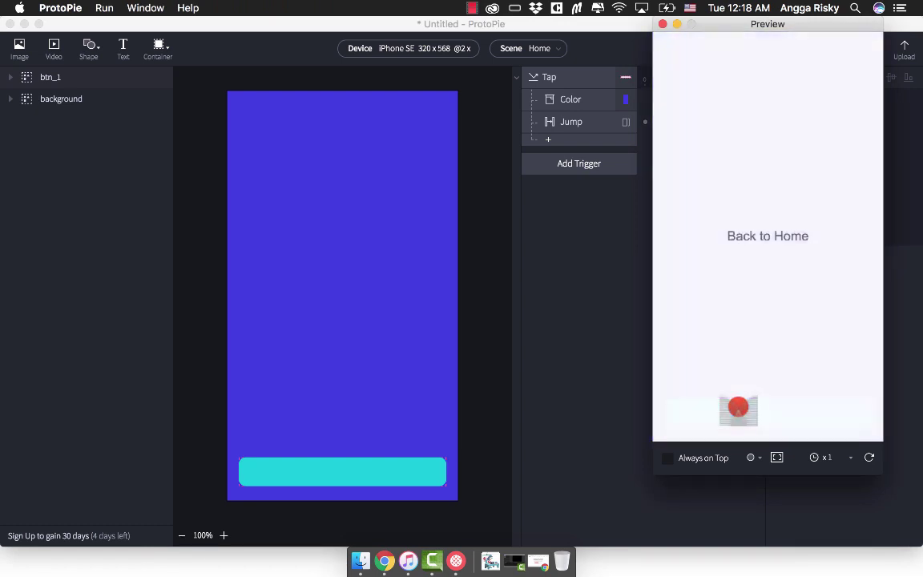
{"action": "left_click", "coordinate": [762, 248]}
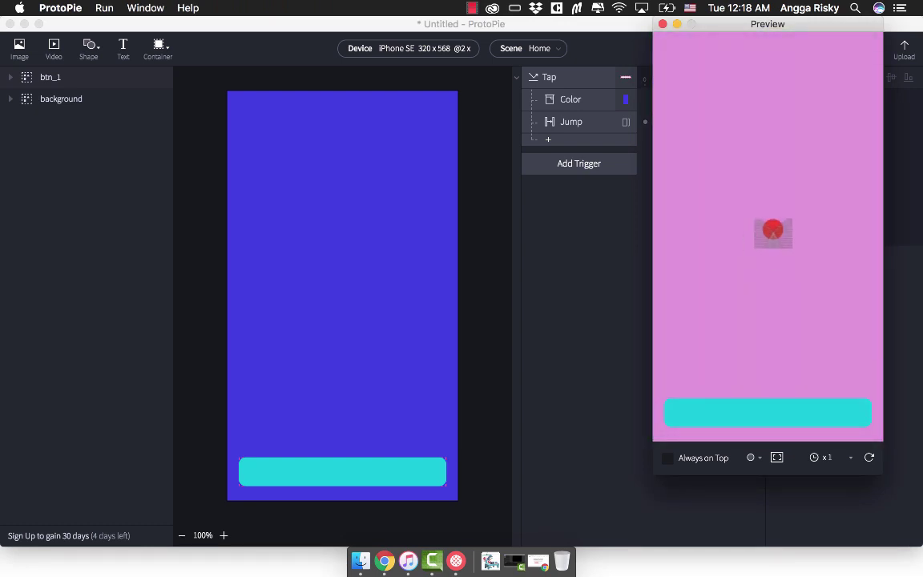
{"action": "left_click", "coordinate": [758, 407]}
{"action": "left_click", "coordinate": [769, 232]}
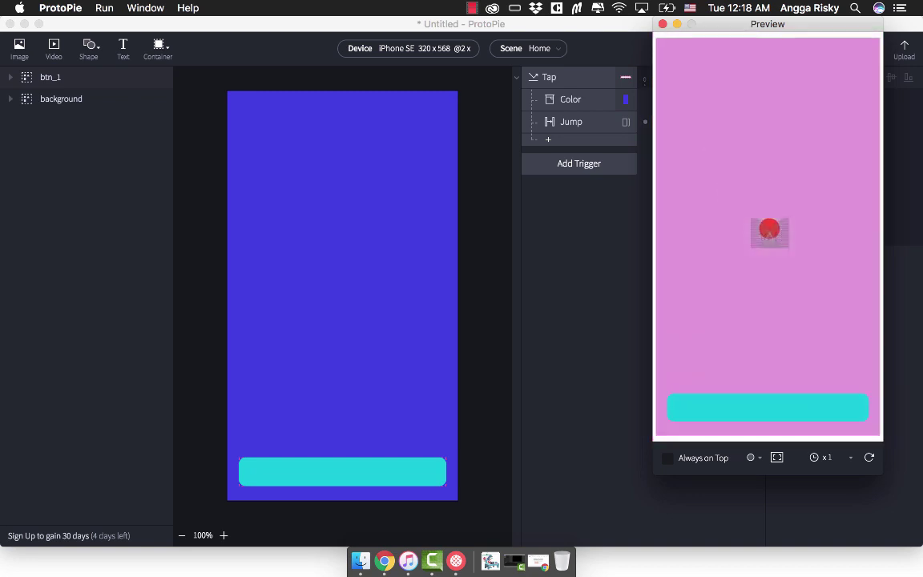
{"action": "left_click_drag", "start_coordinate": [720, 28], "coordinate": [572, 62]}
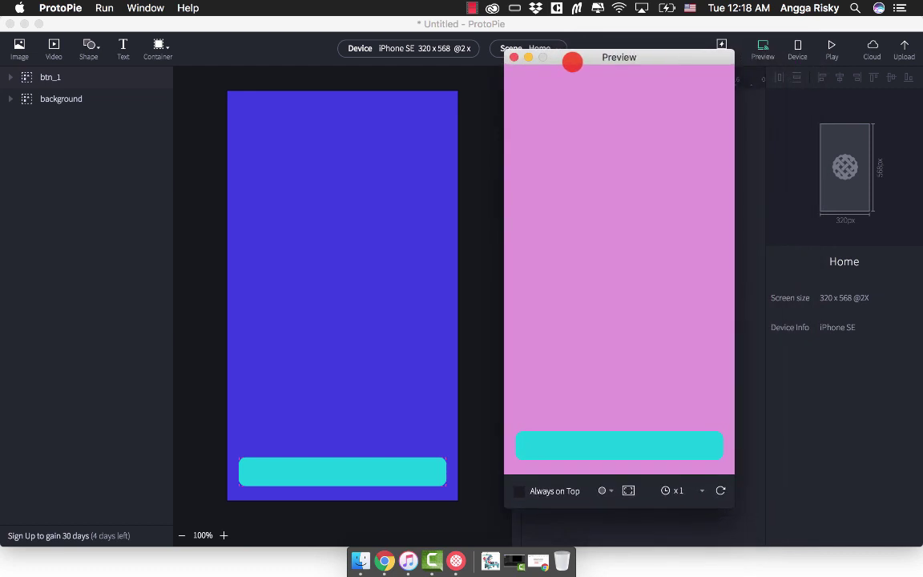